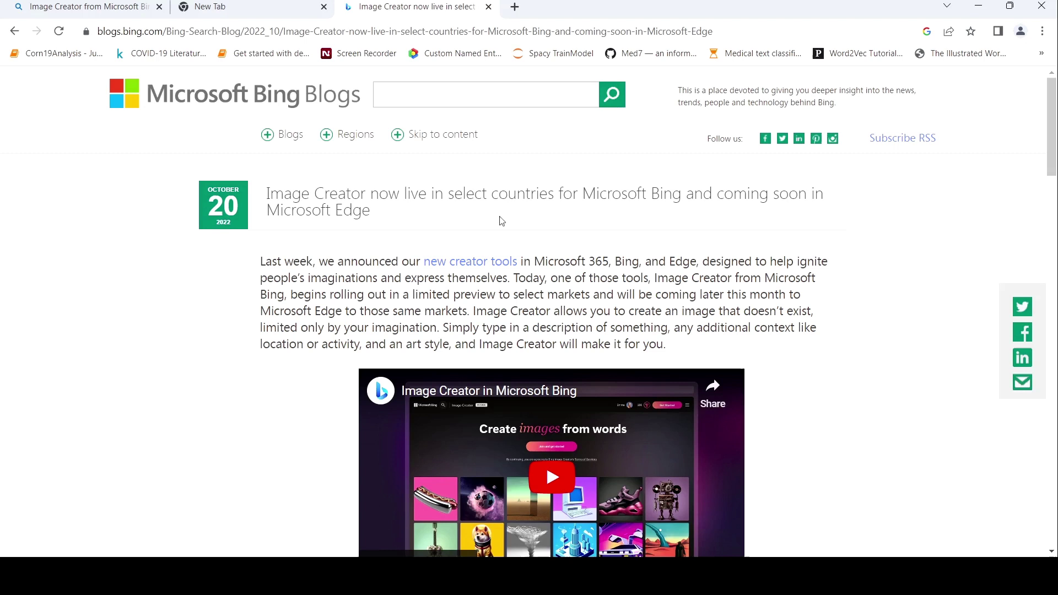
Scroll past the announcement's two videos and sample images to the four-options and DALL·E 2 paragraphs.
scroll(492, 214, down, 1)
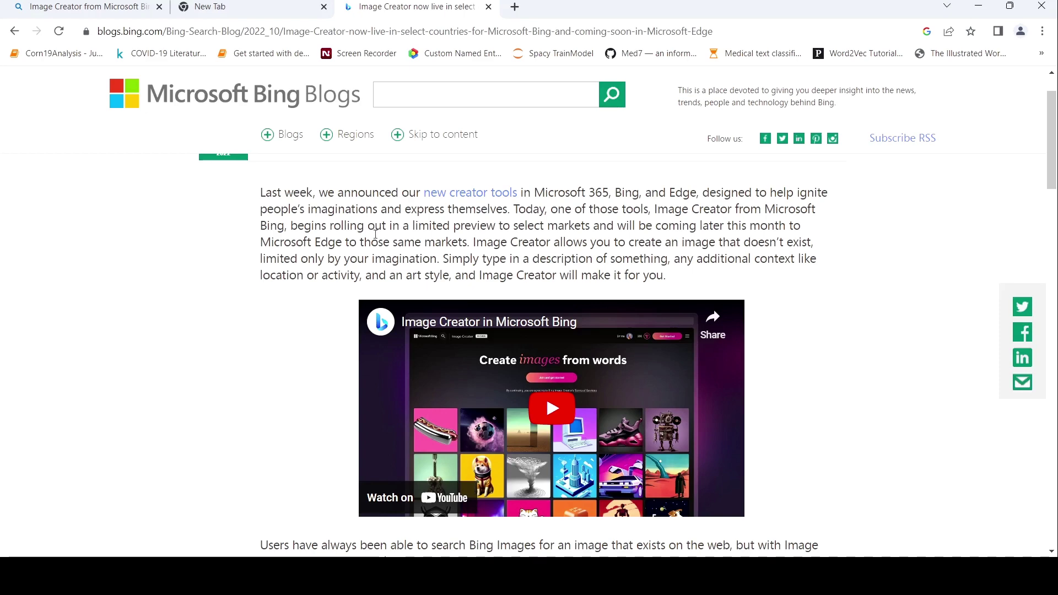
scroll(375, 234, down, 3)
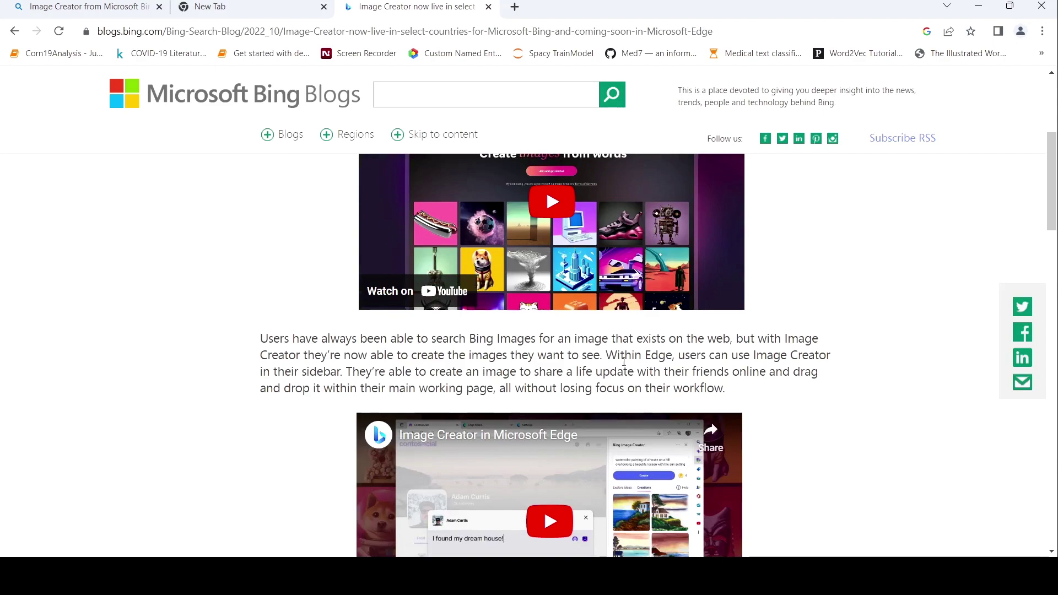
scroll(629, 366, down, 4)
scroll(626, 366, up, 4)
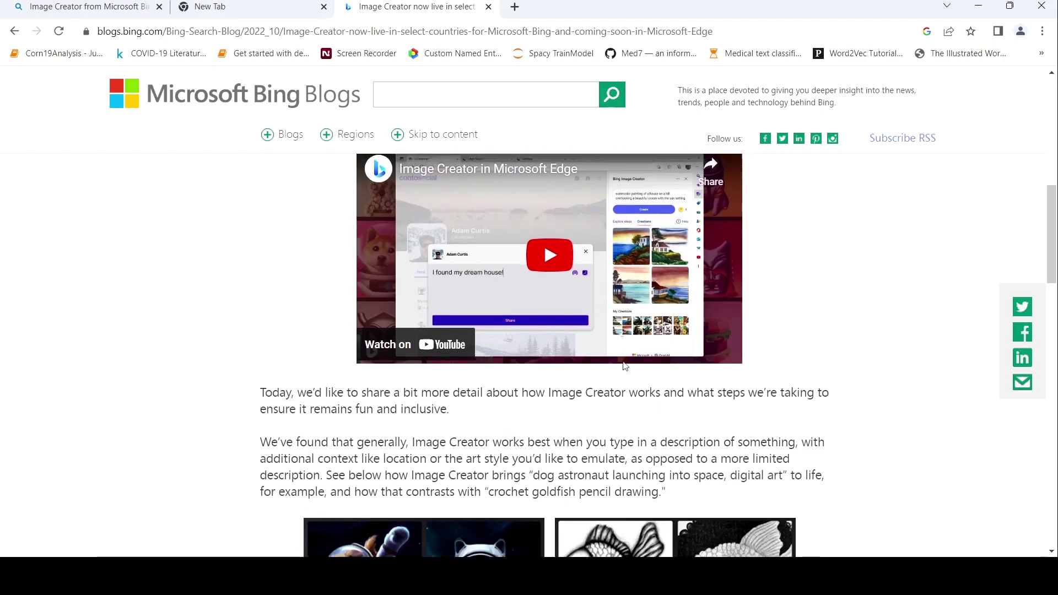
scroll(625, 366, down, 6)
scroll(625, 366, down, 5)
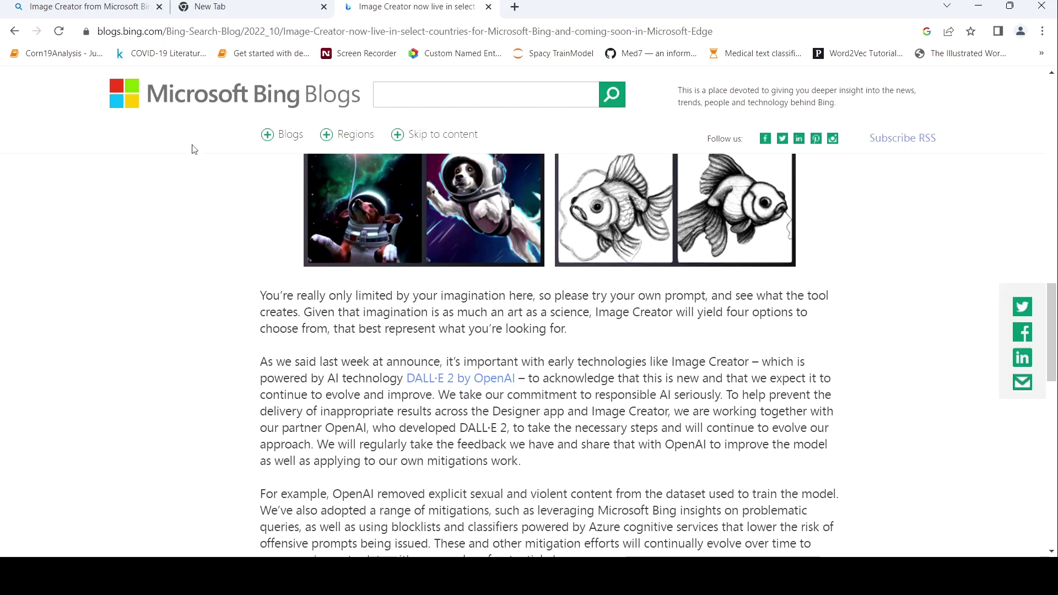
Search 'image vreator bing' in the new tab to reach Bing Image Creator.
click(249, 7)
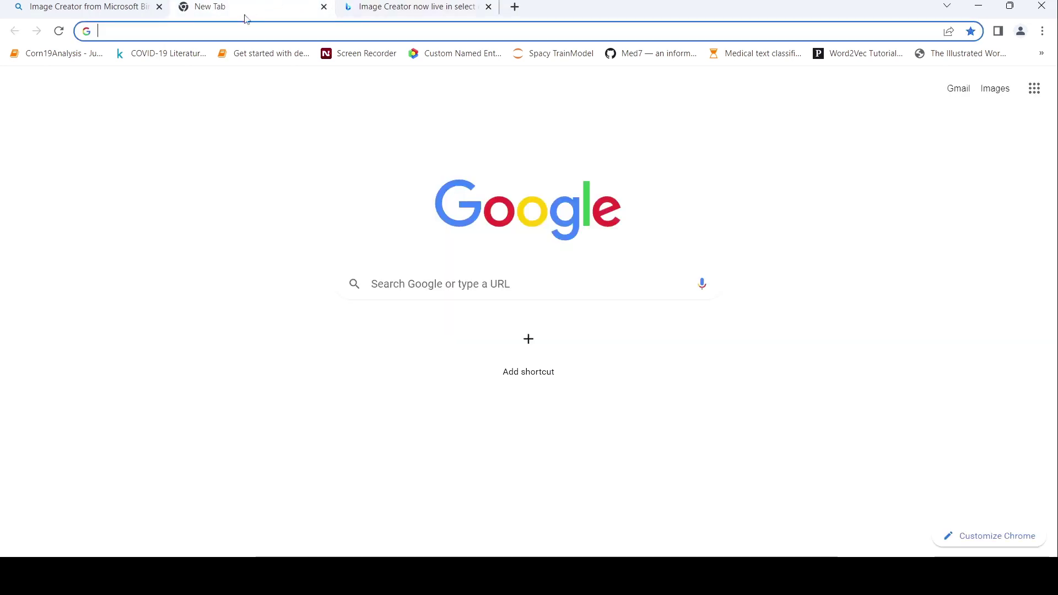
text(image vreat)
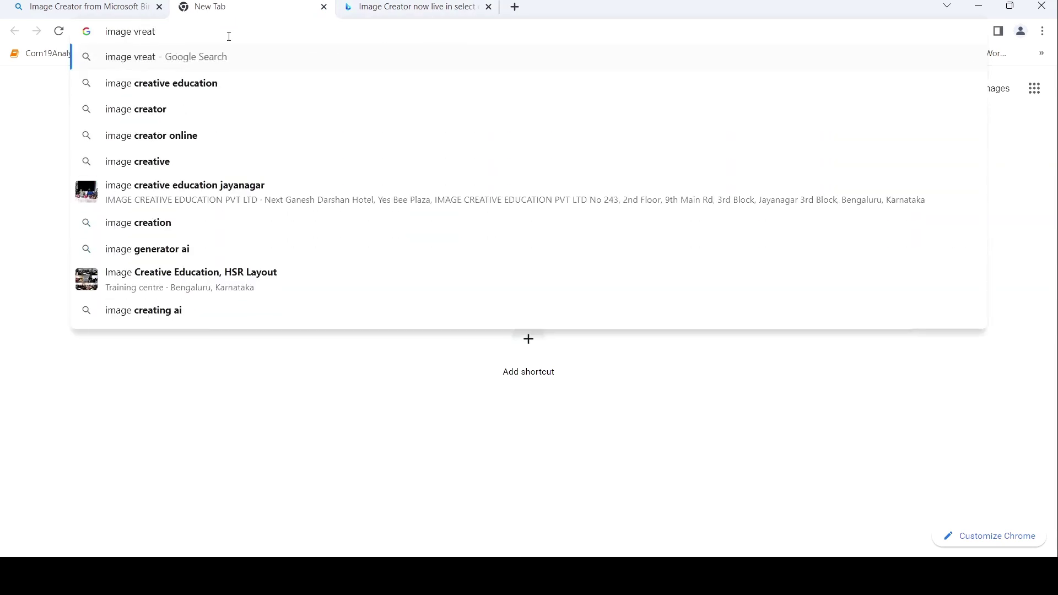
text(or bing)
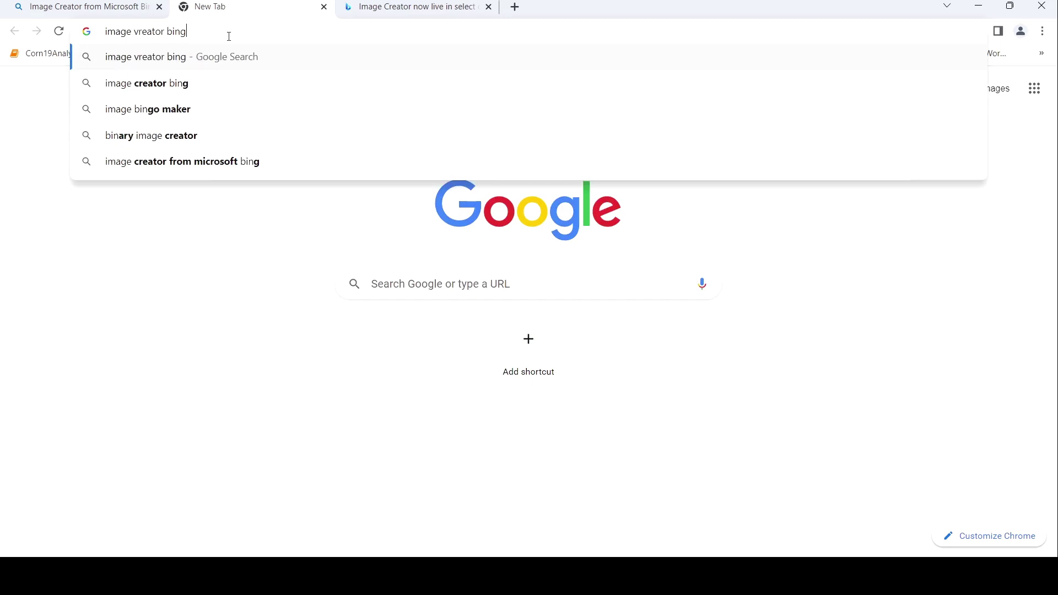
key(Return)
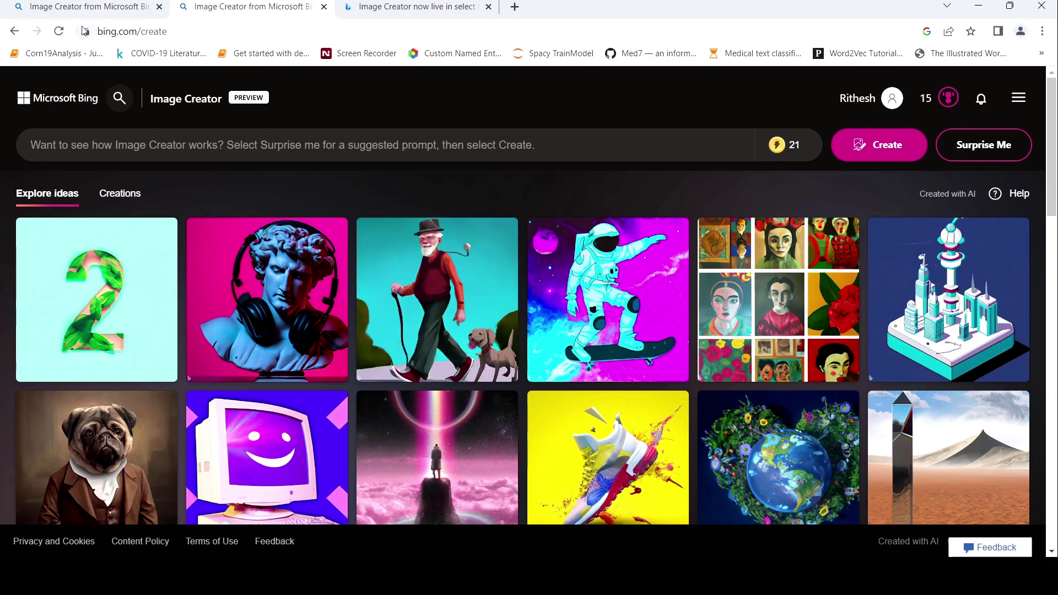
Show the black-ink mandala Buddha set from the Creations tab's Recent panel.
click(85, 8)
scroll(758, 264, up, 15)
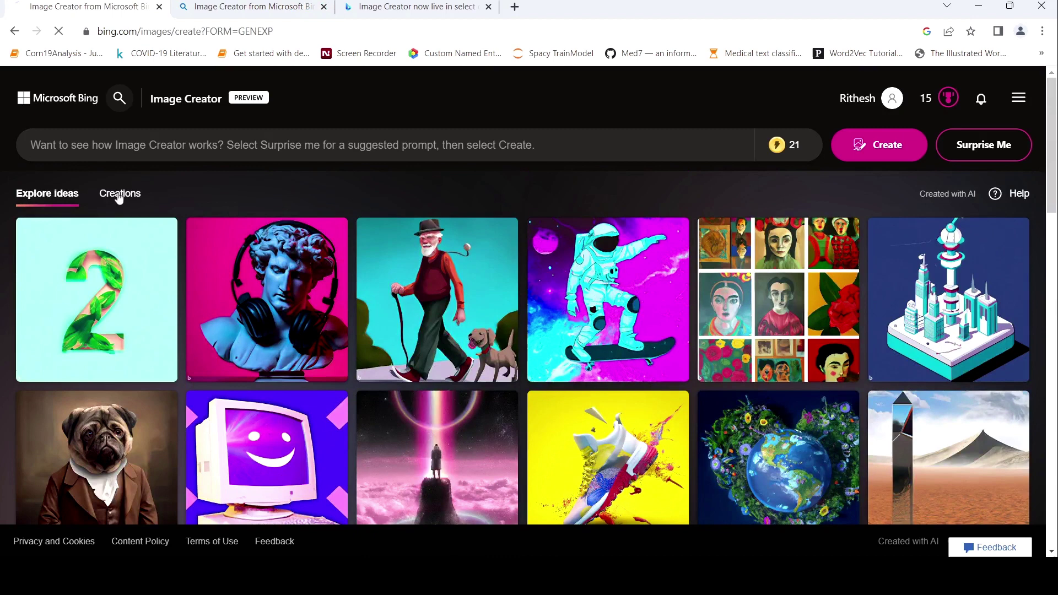
click(118, 194)
scroll(858, 319, down, 1)
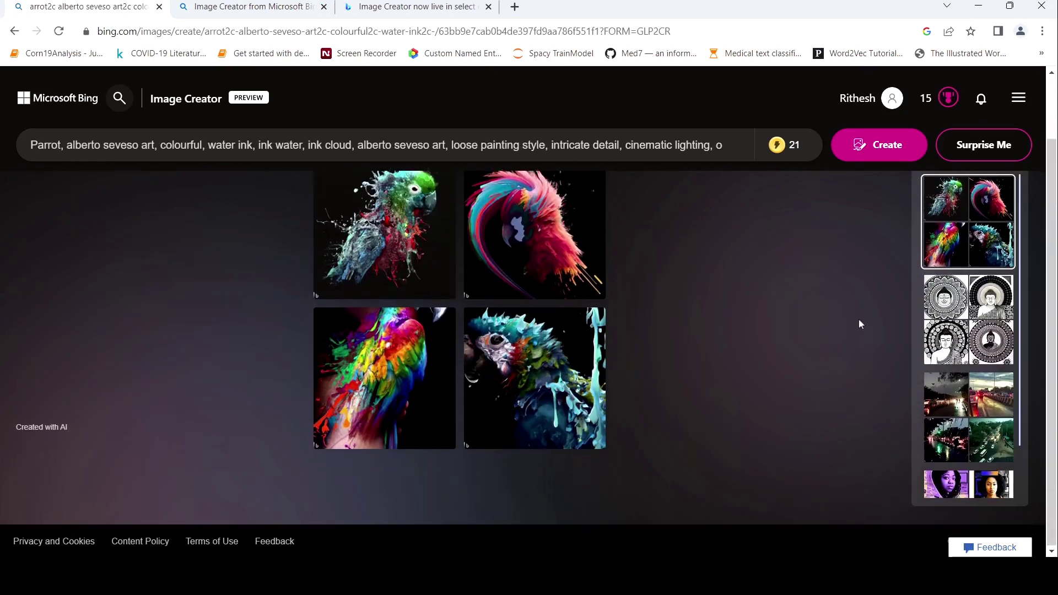
click(1006, 336)
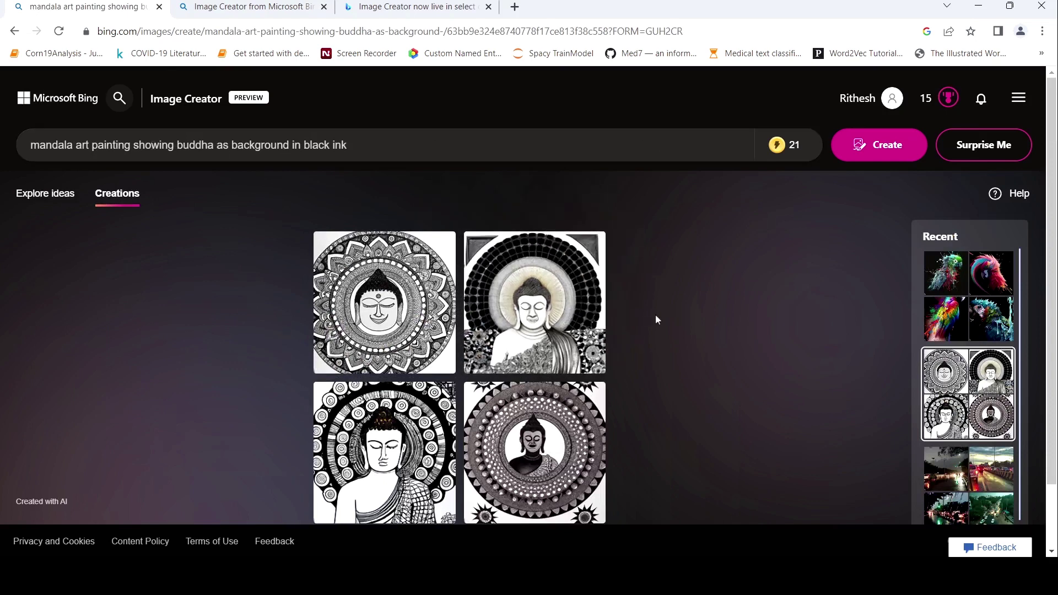
scroll(656, 319, down, 1)
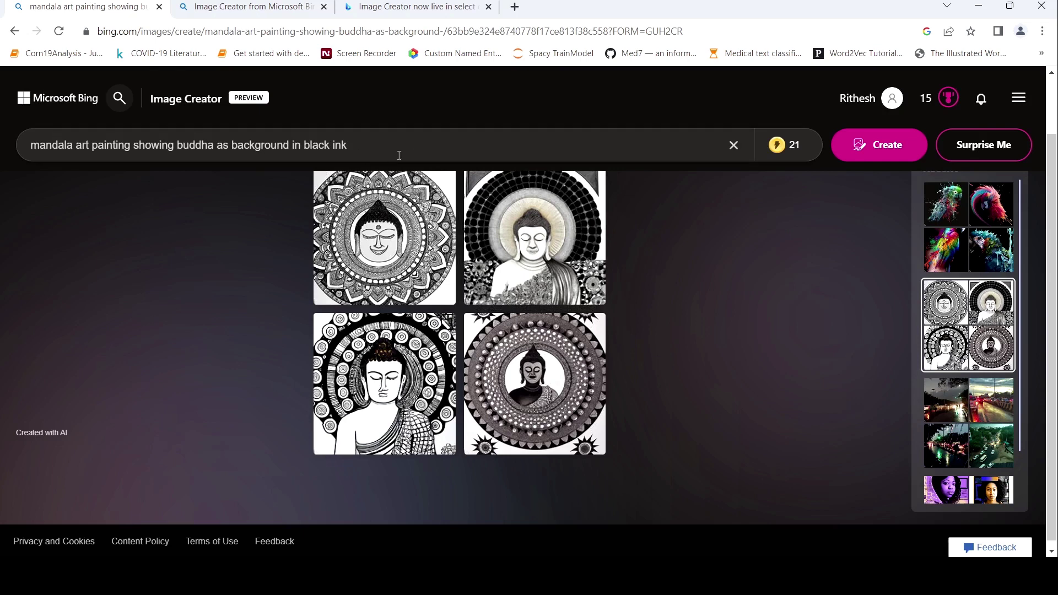
Generate images from the Surprise Me prompt 'A computer from the 90's in the style of vaporwave'.
click(979, 144)
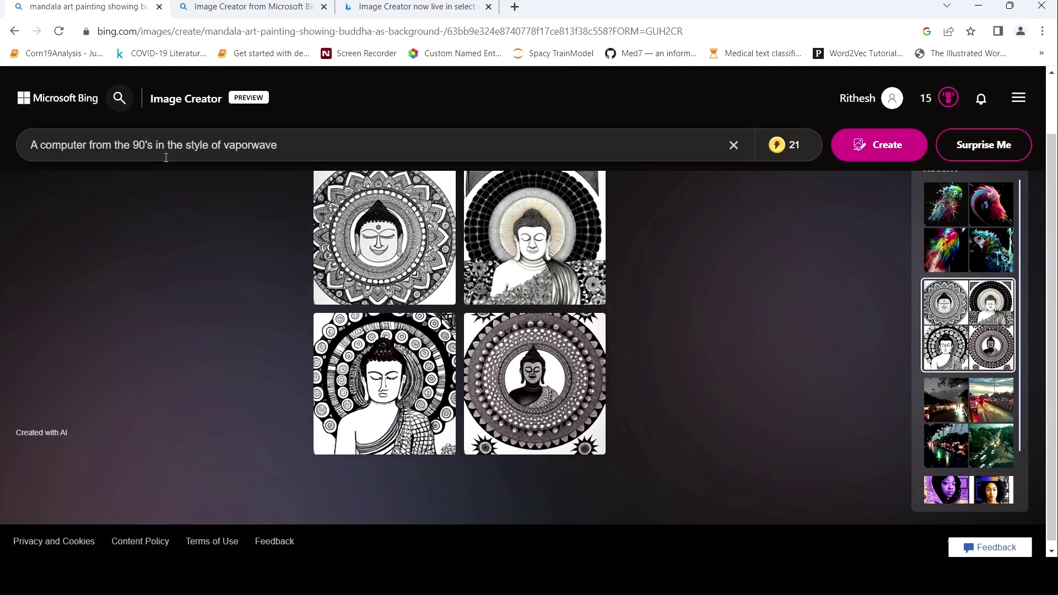
click(865, 153)
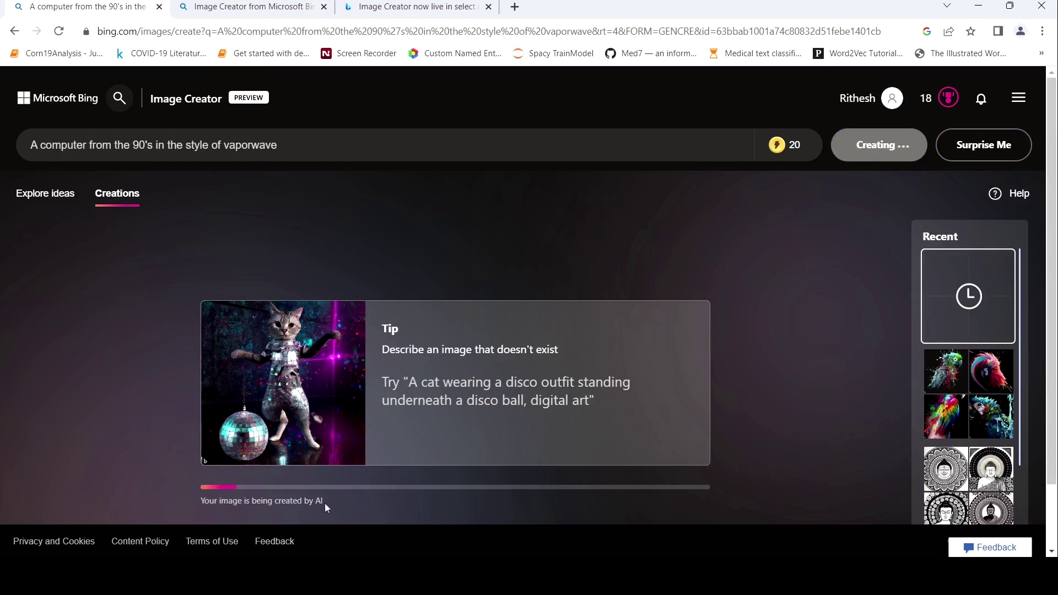
mouse_move(783, 151)
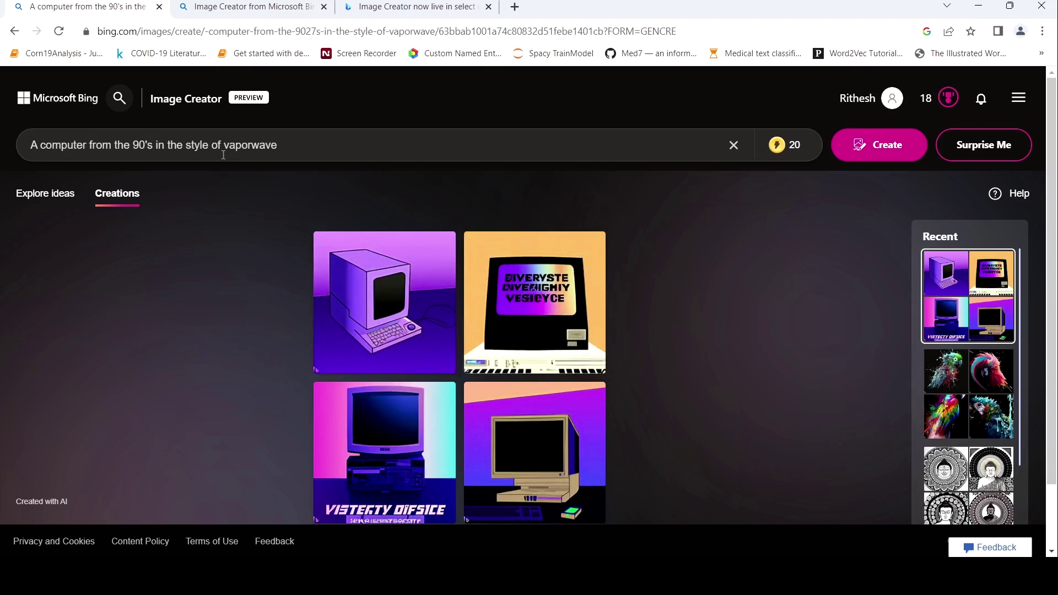
scroll(457, 275, down, 1)
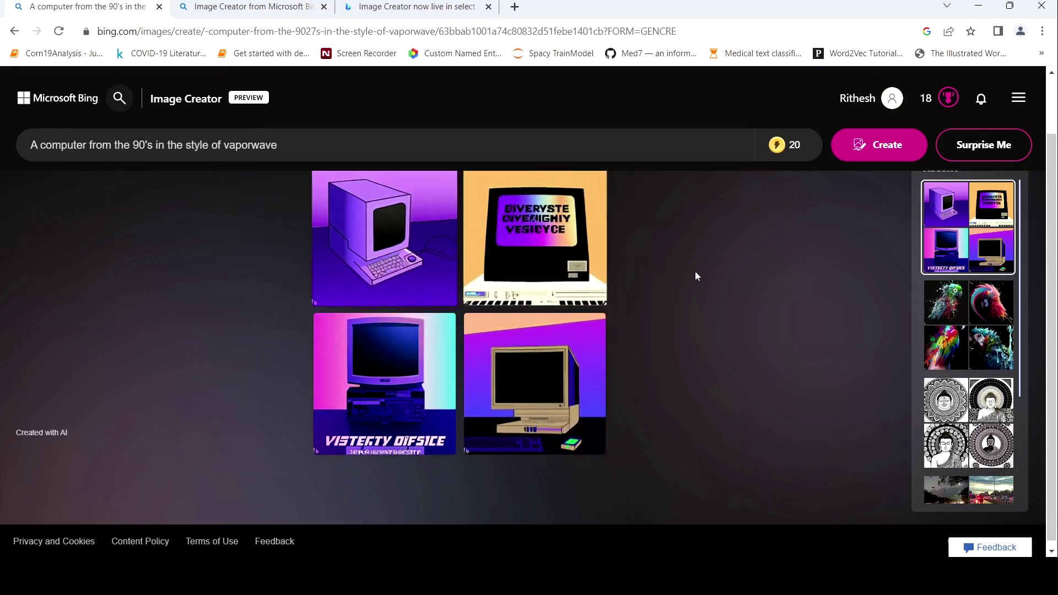
scroll(721, 295, down, 1)
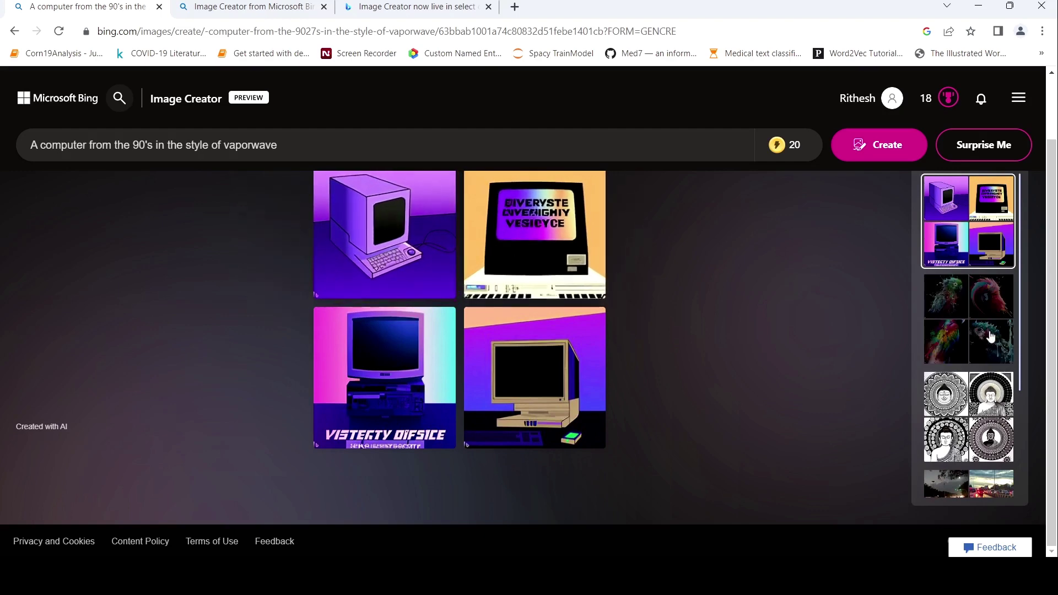
Reopen the Bing parrot set, then open the Parrot post on playgroundai.com.
click(971, 324)
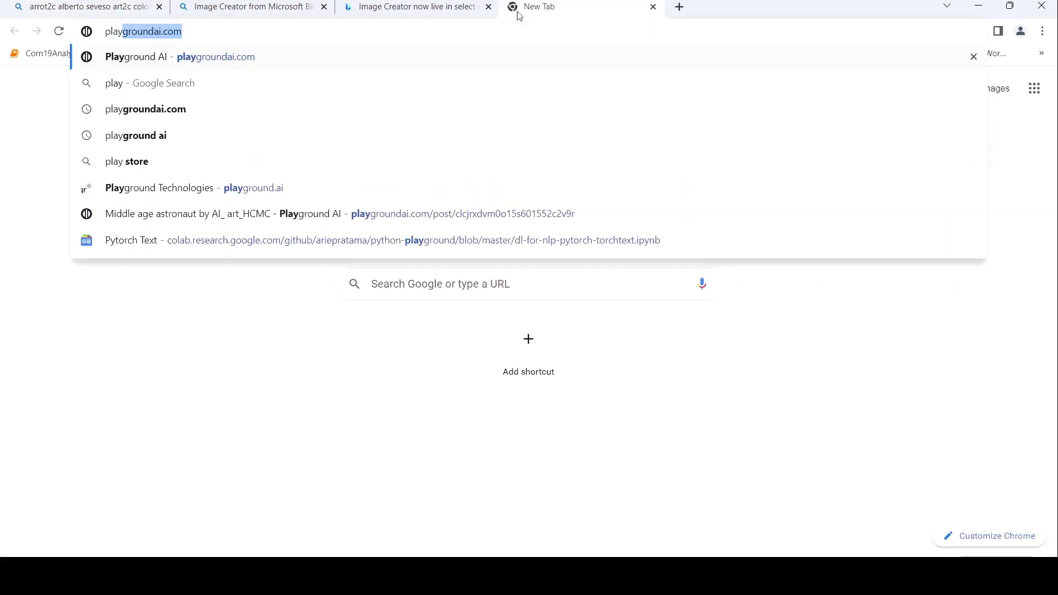
text(oundai.com)
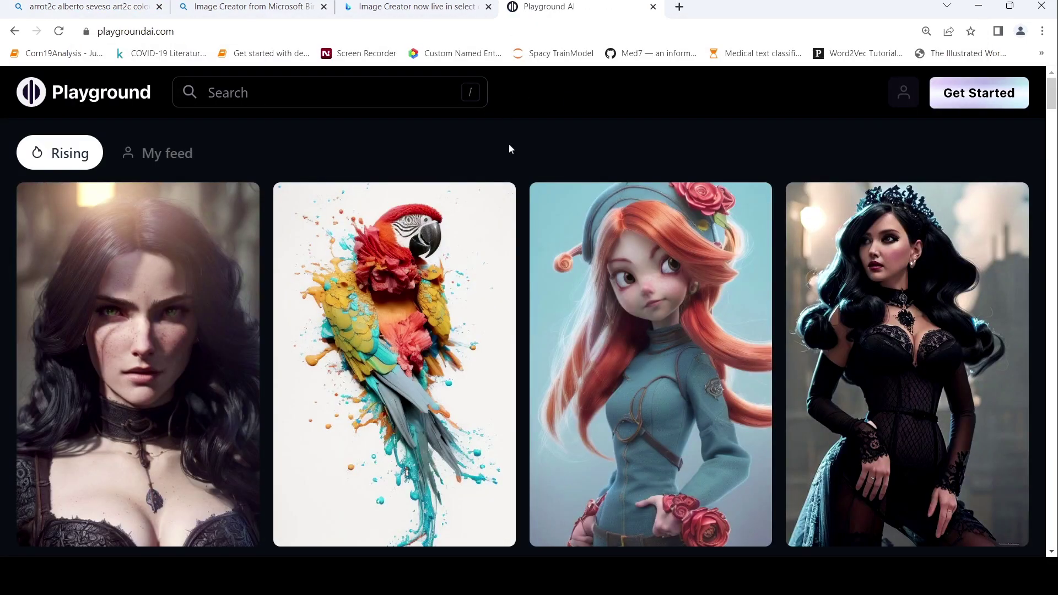
scroll(501, 149, down, 1)
click(435, 198)
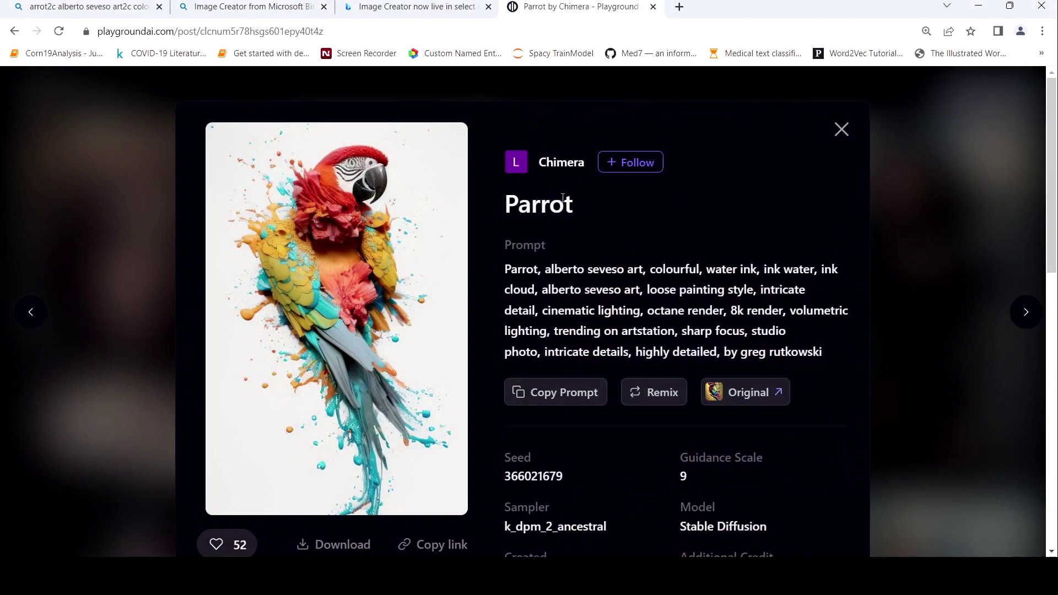
Highlight 'alberto seveso art' and 'volumetric lighting' in the Parrot prompt, then return to Bing's parrots.
drag(643, 290, 550, 280)
click(550, 280)
drag(789, 310, 551, 332)
click(285, 323)
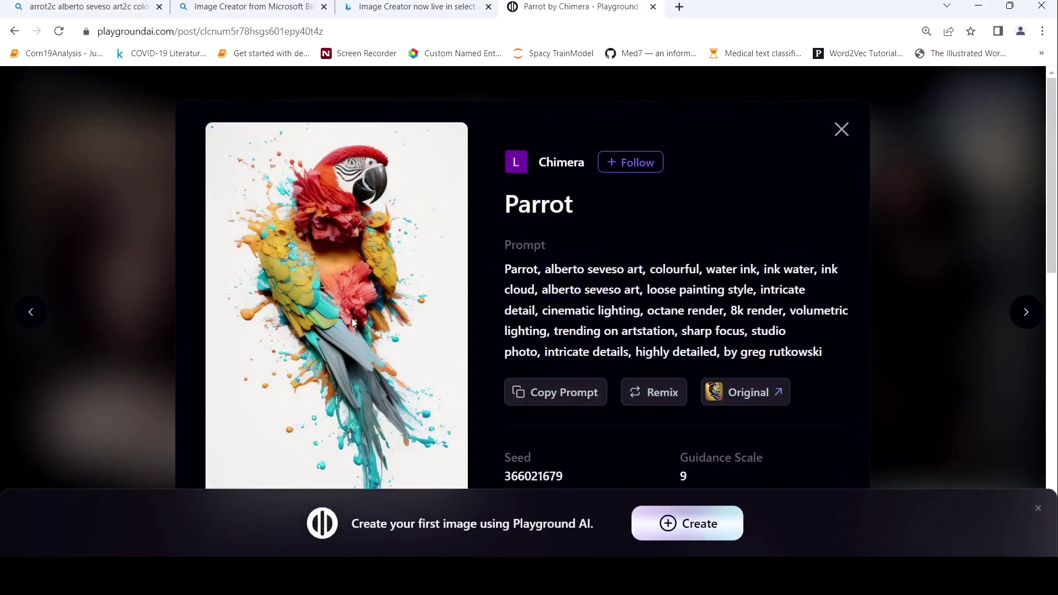
drag(642, 290, 541, 289)
click(693, 274)
click(110, 5)
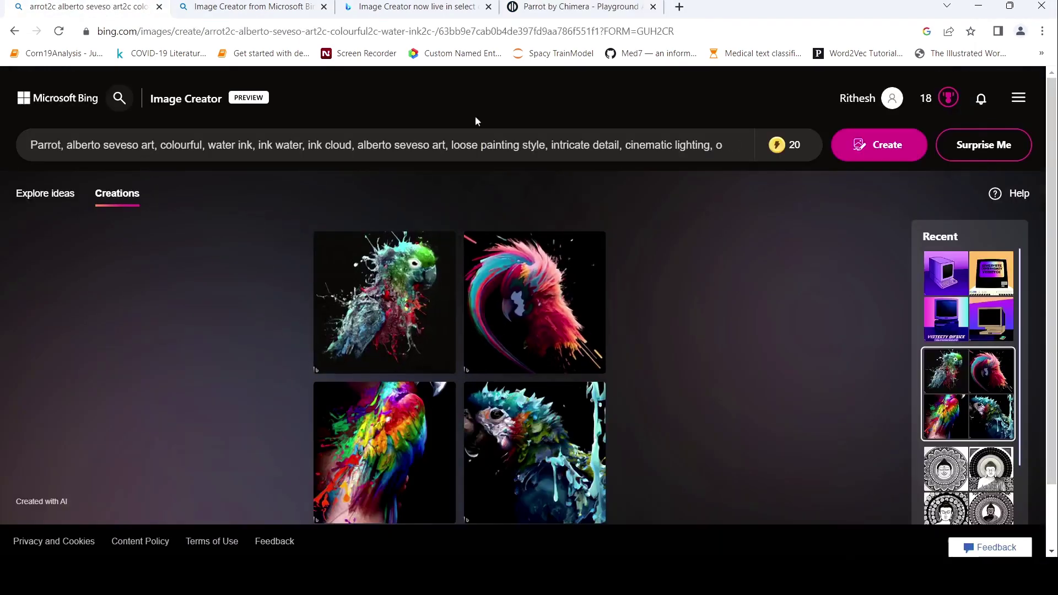
Open the first parrot image's details to read its full prompt, then close them.
scroll(700, 330, down, 1)
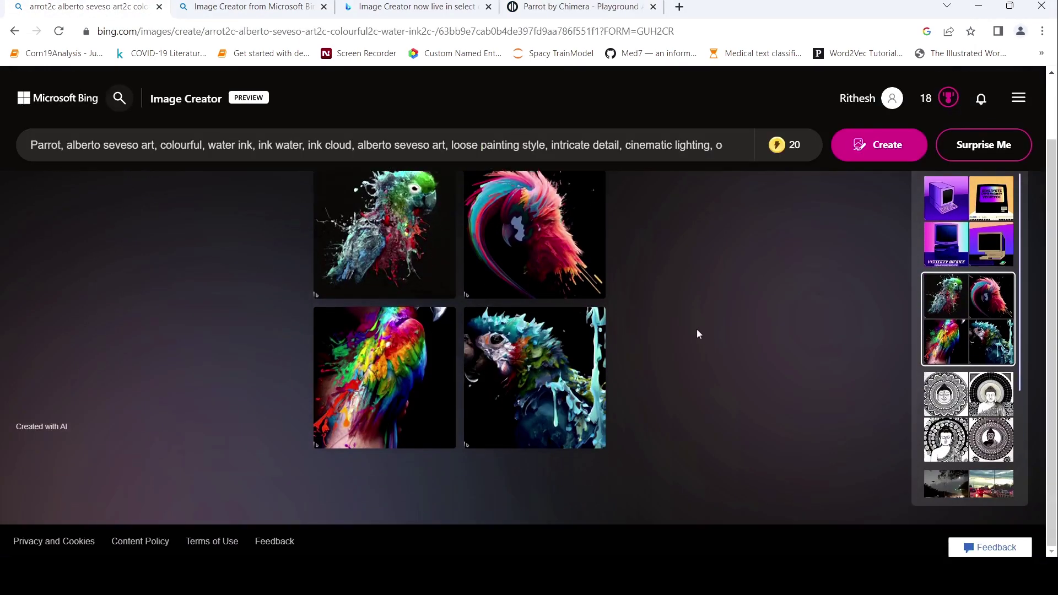
click(380, 230)
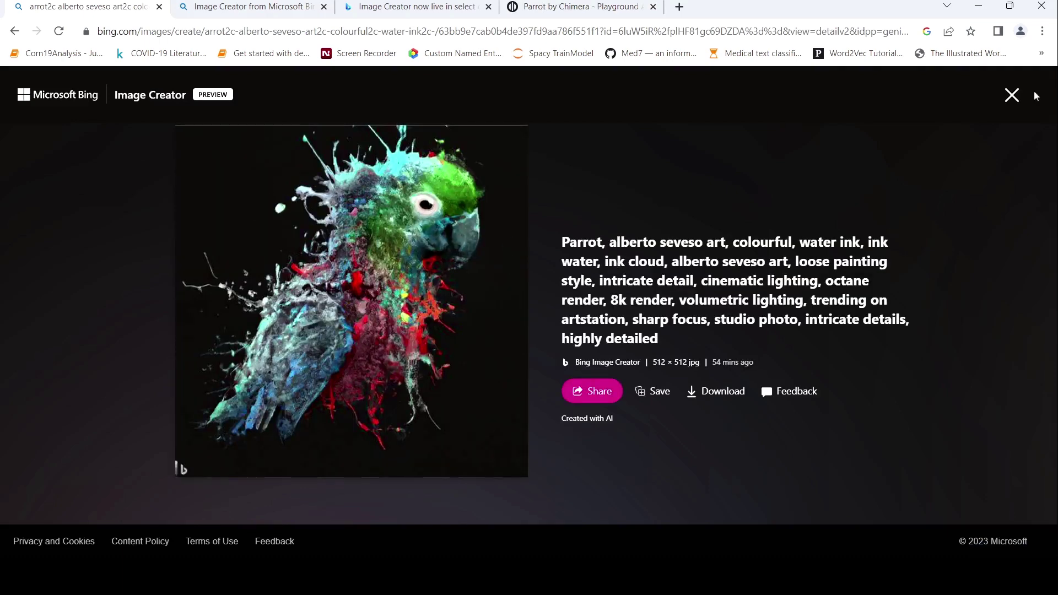
click(1010, 99)
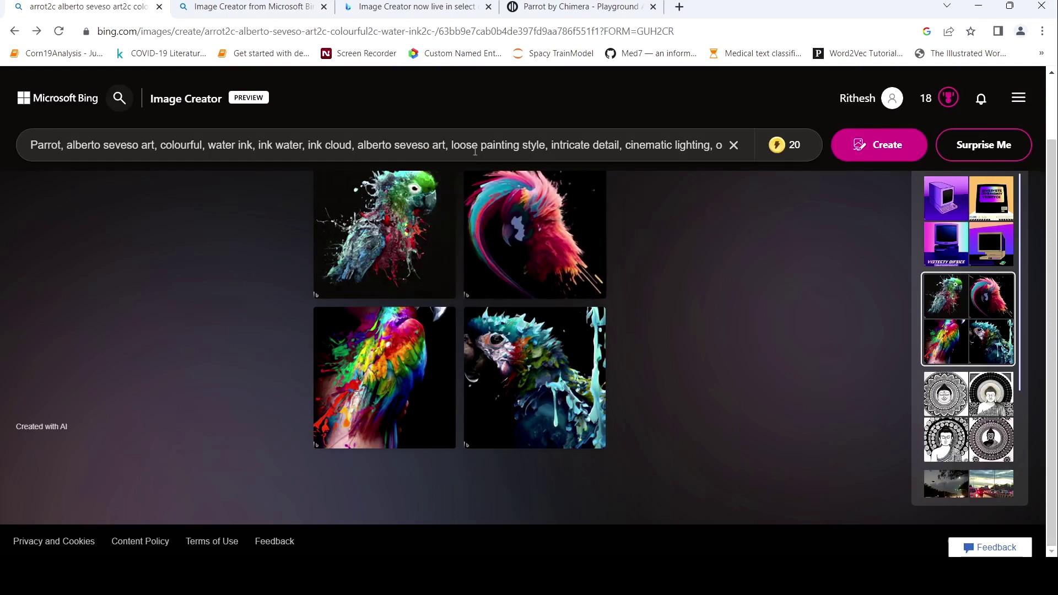
Close the Parrot post and copy the full prompt of the Pltn style post.
click(553, 8)
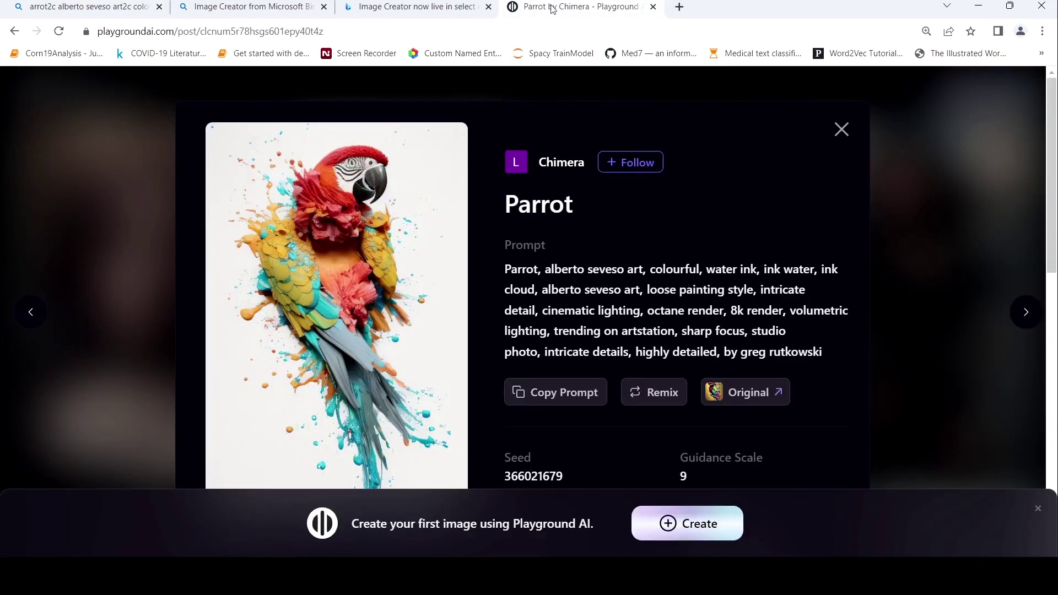
click(841, 130)
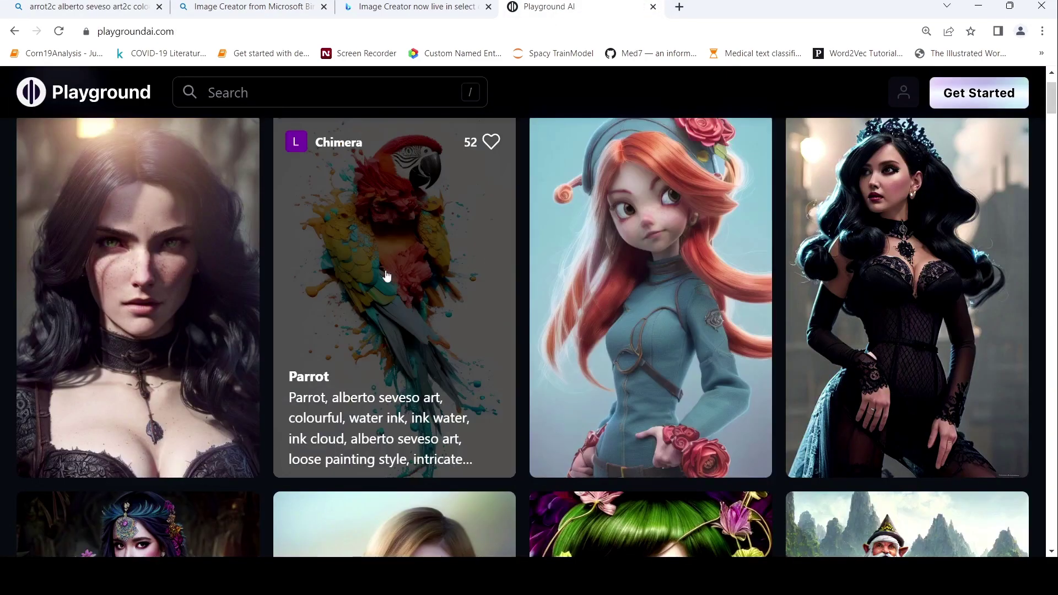
scroll(386, 276, down, 1)
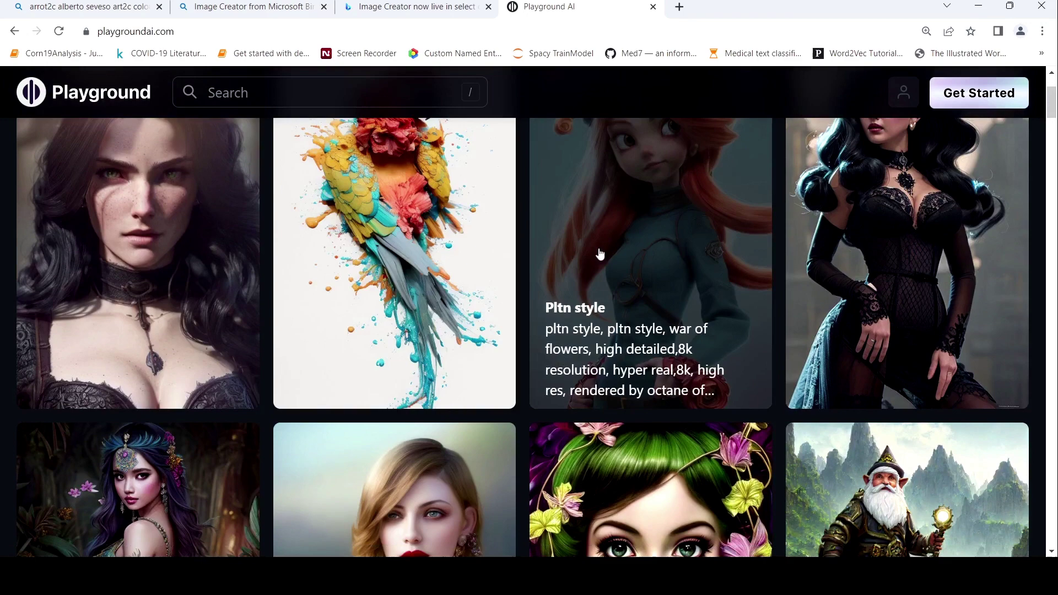
click(599, 254)
drag(771, 310, 538, 330)
drag(557, 269, 748, 434)
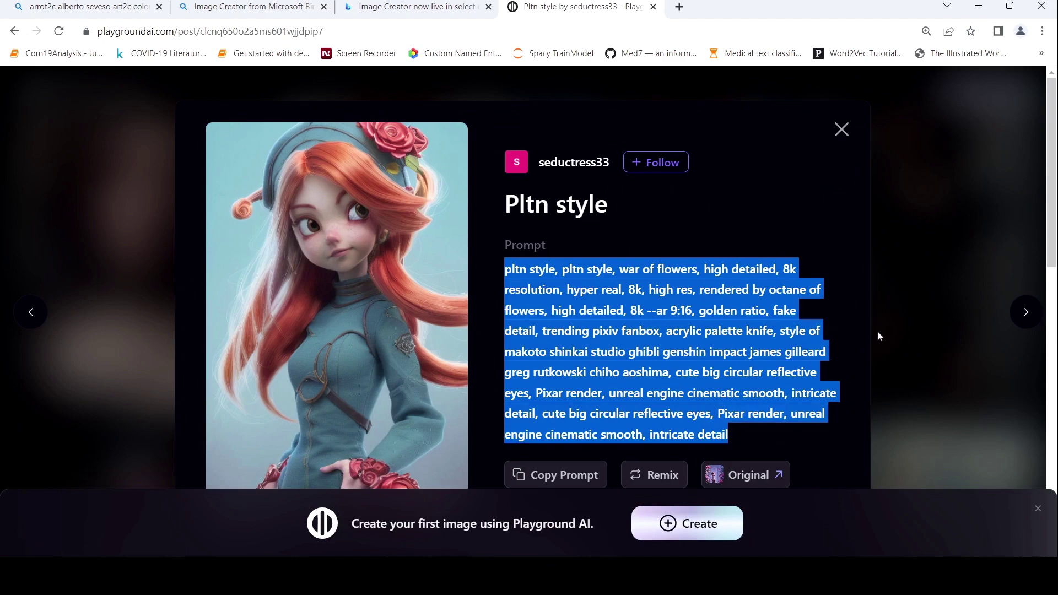
Replace Bing's parrot prompt with the pasted Pltn style prompt and create images.
click(36, 5)
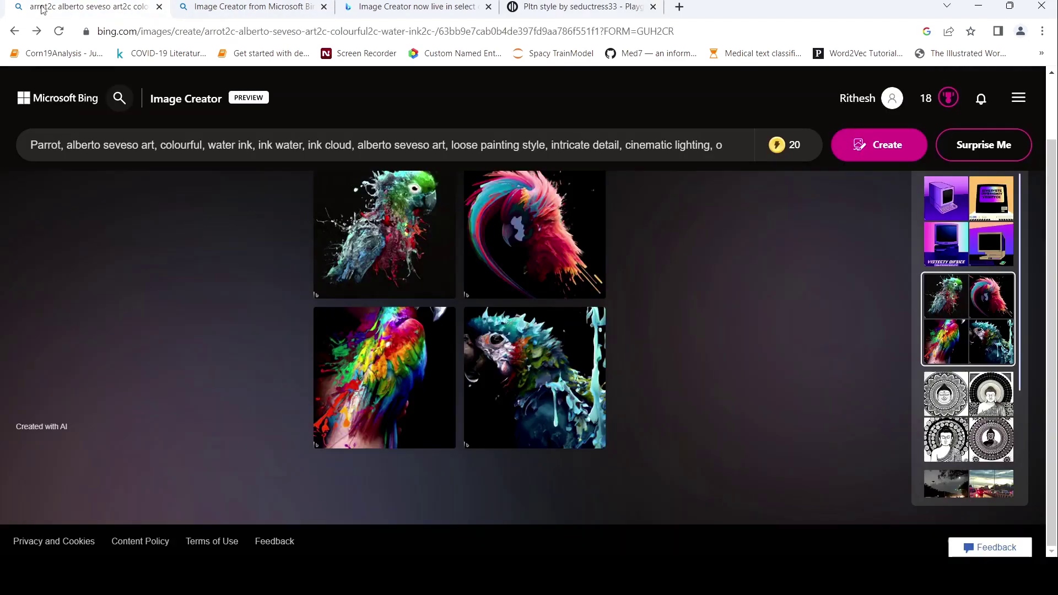
triple_click(435, 145)
key(BackSpace)
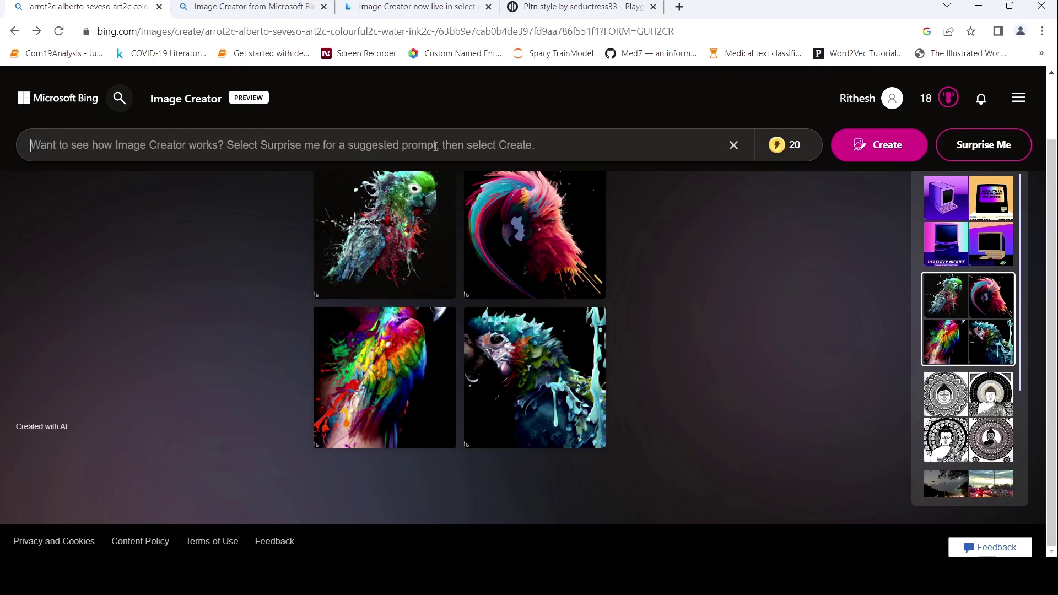
key(ctrl+v)
click(864, 146)
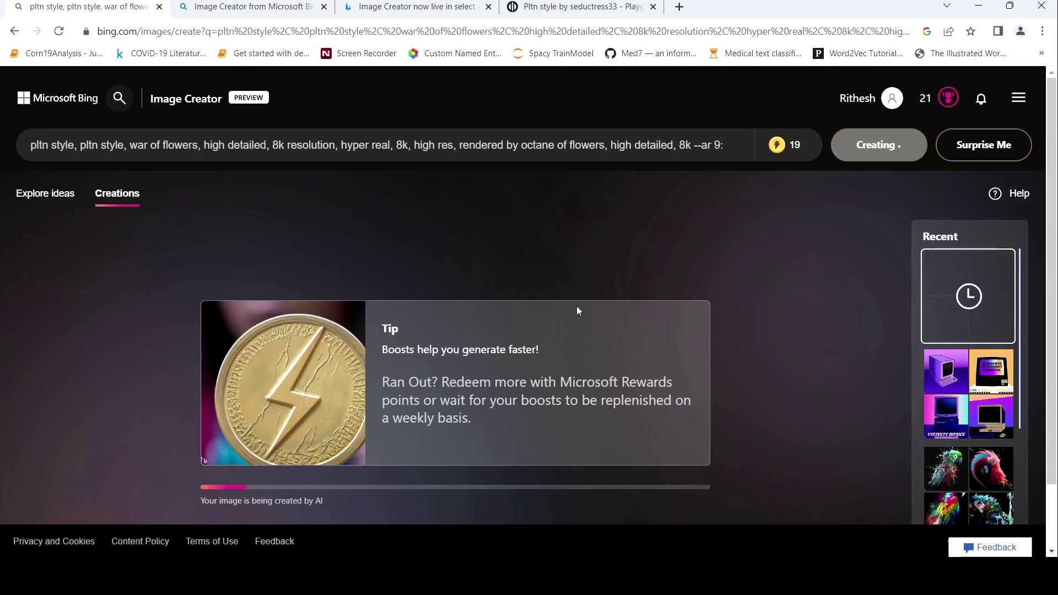
Scroll through the finished set: three flower scenes and one winged creature.
scroll(576, 308, down, 2)
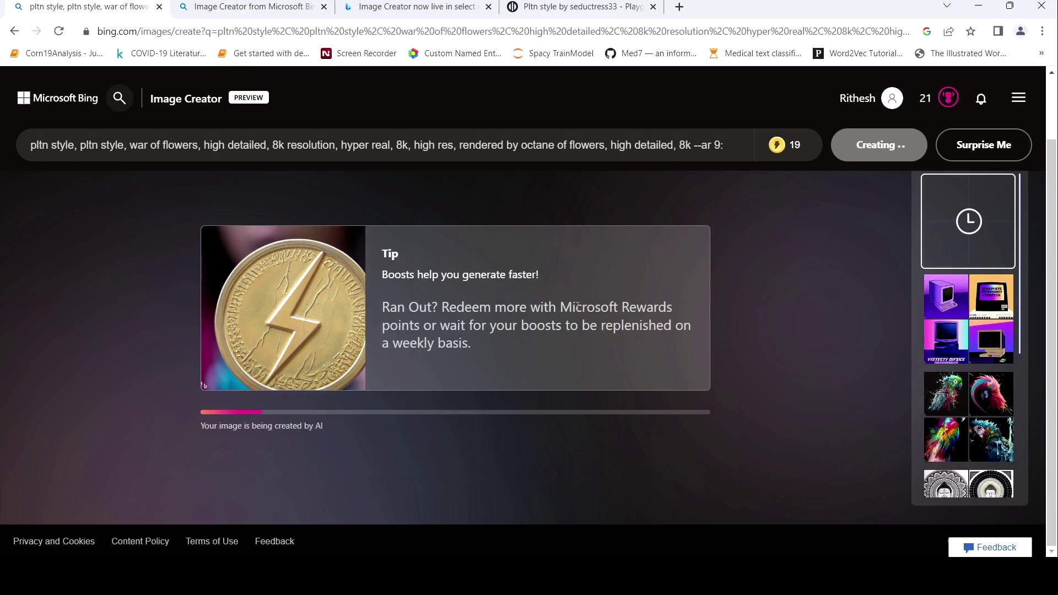
scroll(577, 307, up, 2)
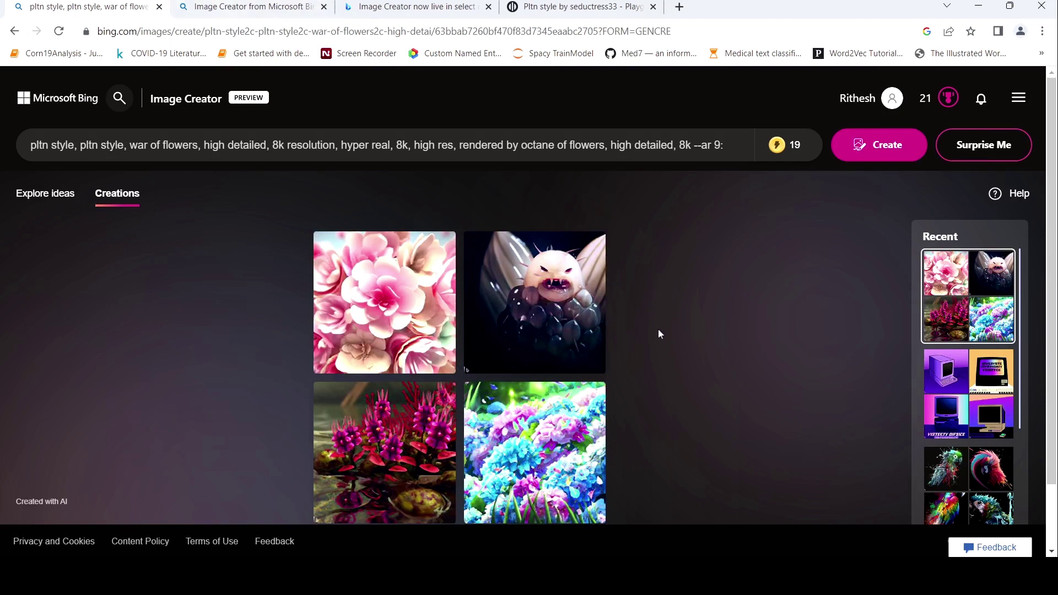
scroll(659, 329, down, 2)
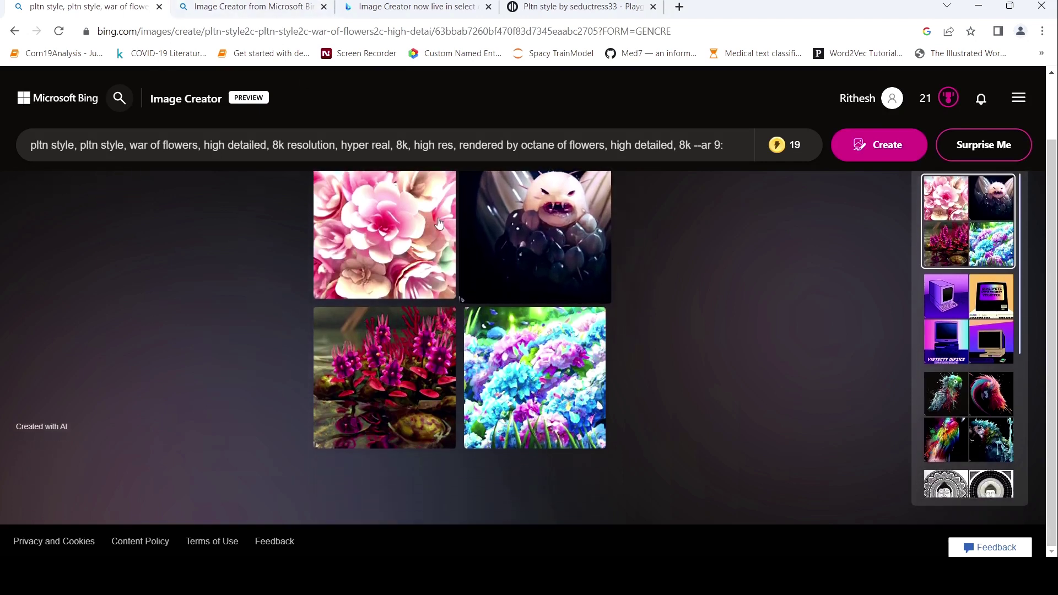
scroll(553, 275, up, 2)
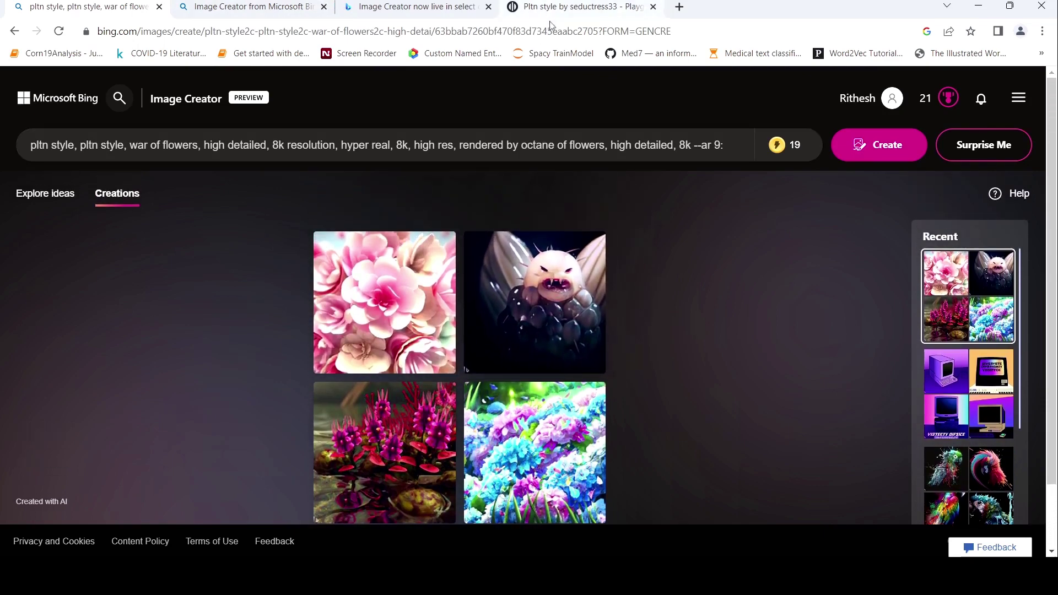
click(563, 8)
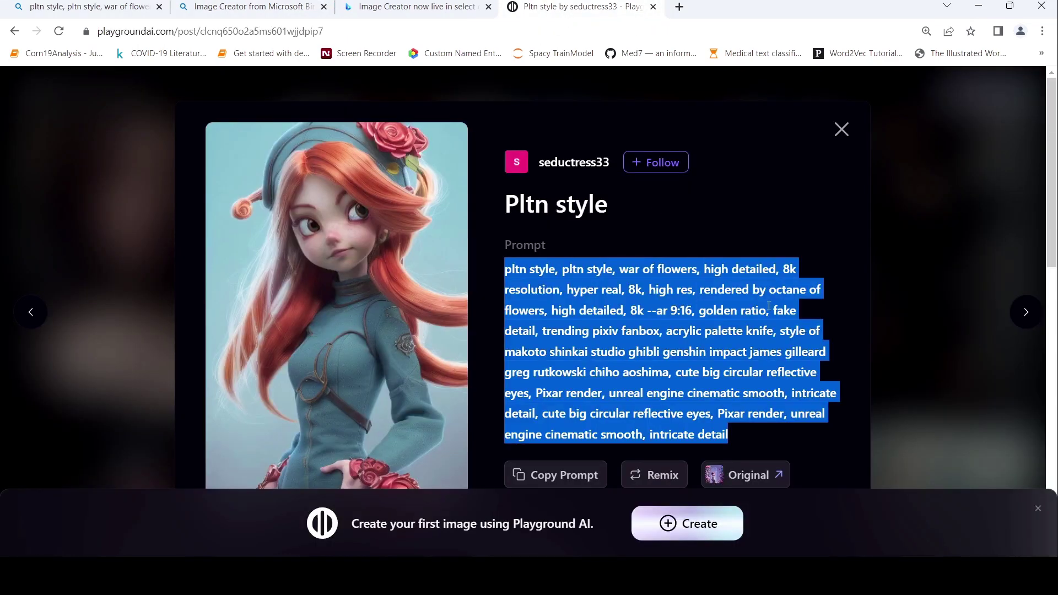
scroll(768, 311, down, 1)
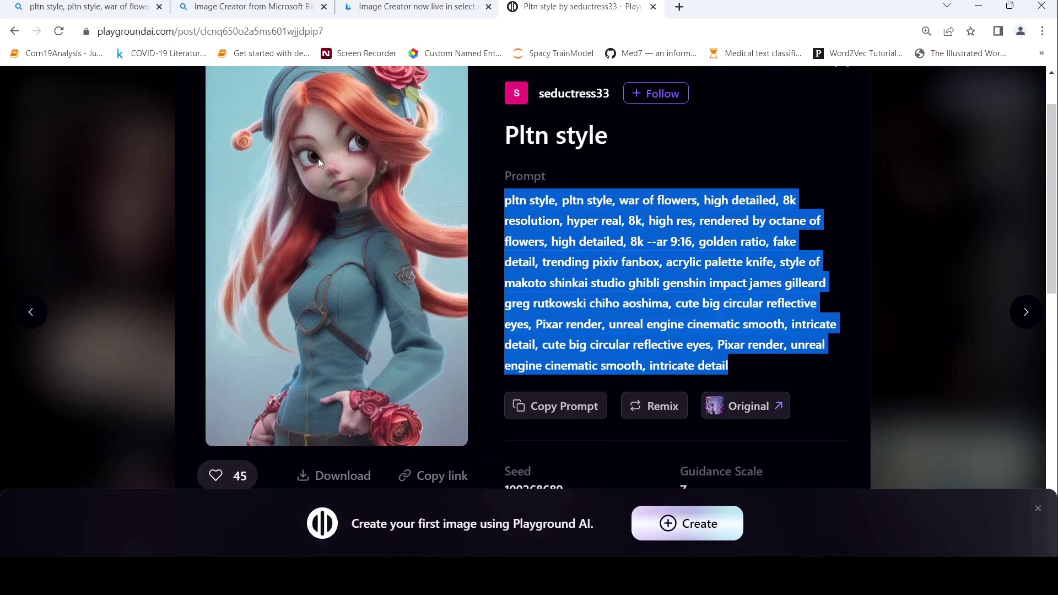
click(56, 7)
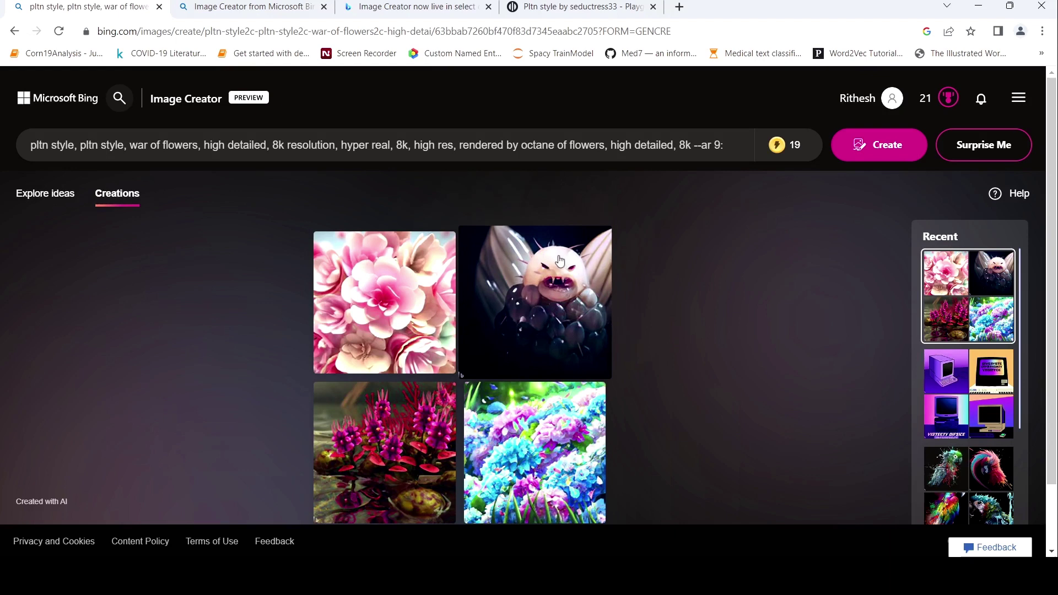
Return to Explore ideas and scroll past the example images to the FAQ list.
scroll(601, 300, down, 2)
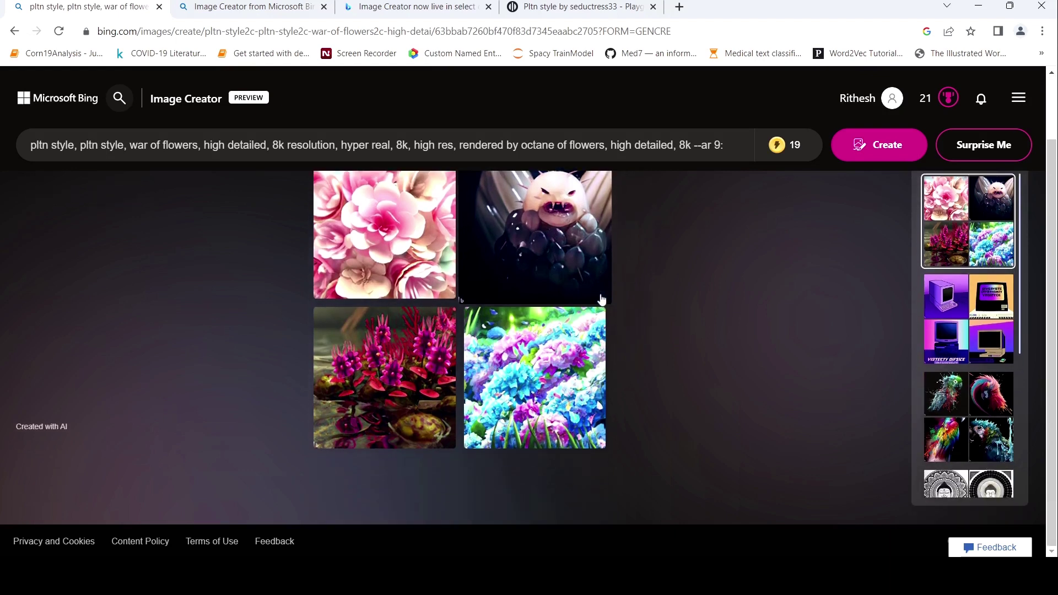
scroll(461, 271, up, 2)
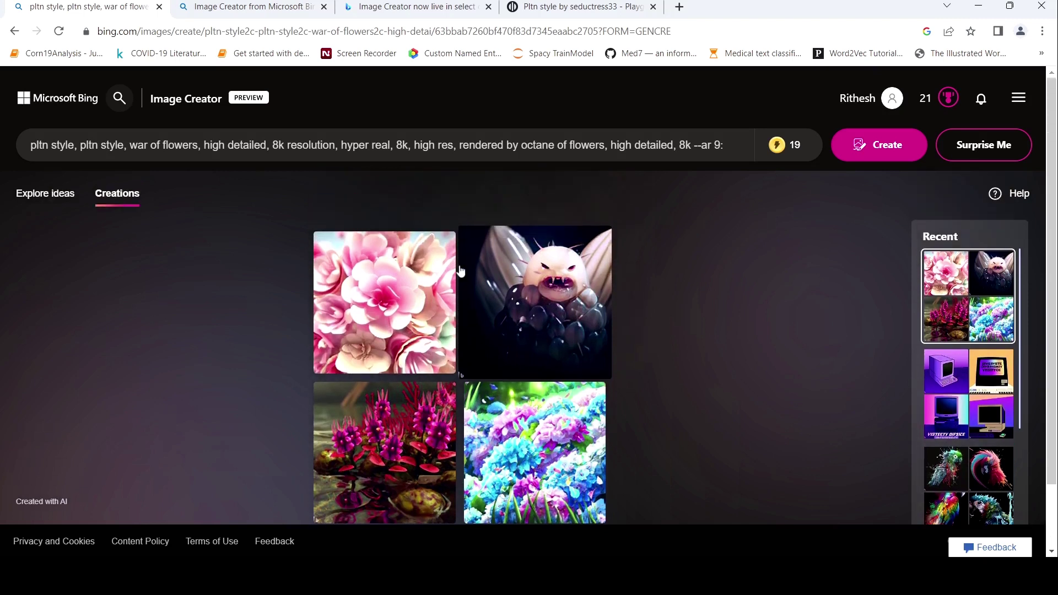
click(33, 194)
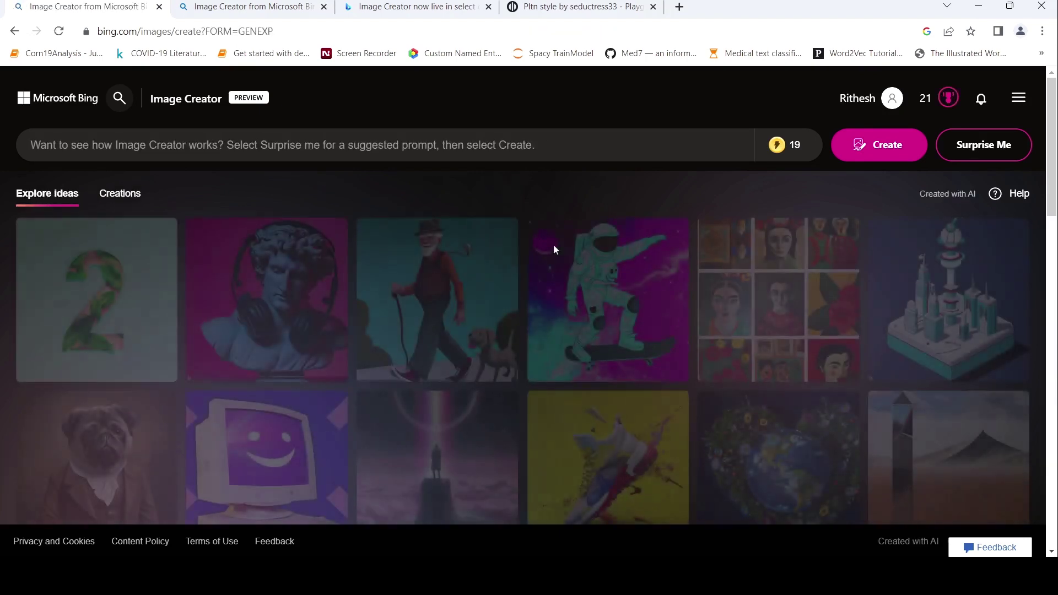
scroll(553, 243, down, 10)
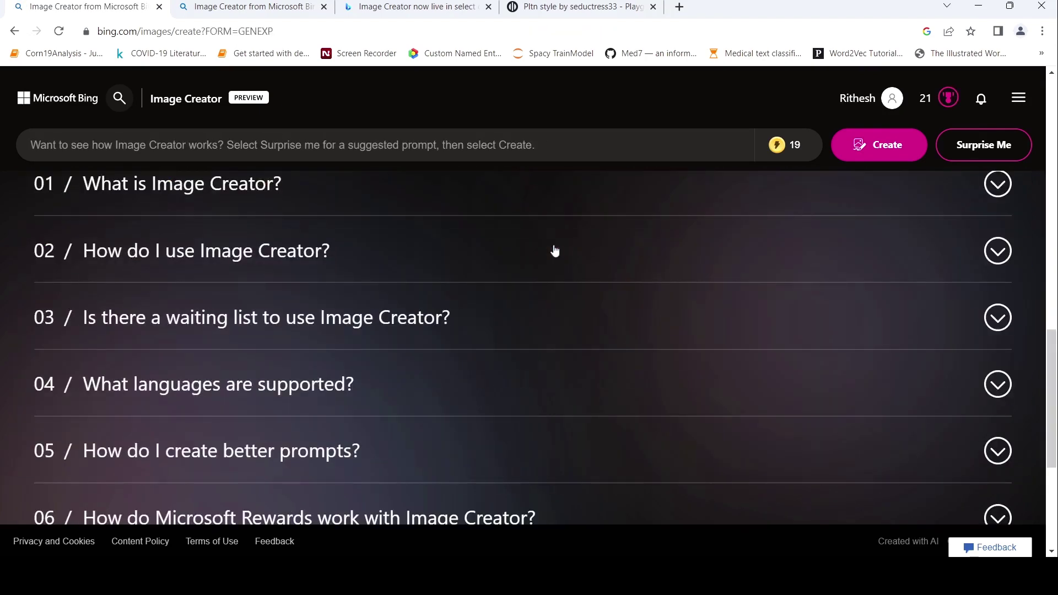
Expand FAQs 01–04: what Image Creator is, how to use it, waiting list, supported languages.
click(995, 192)
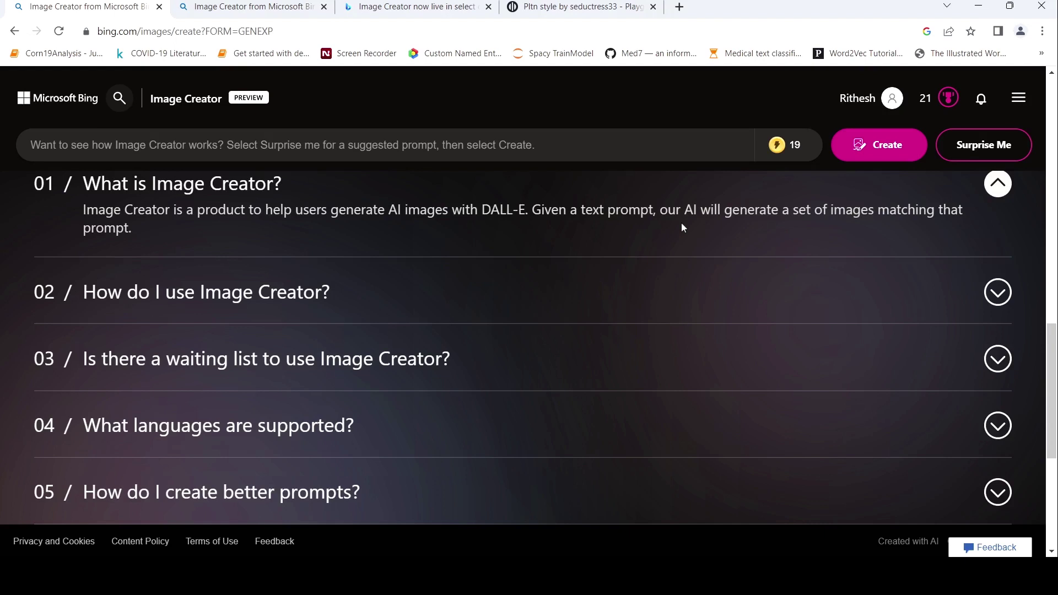
click(638, 312)
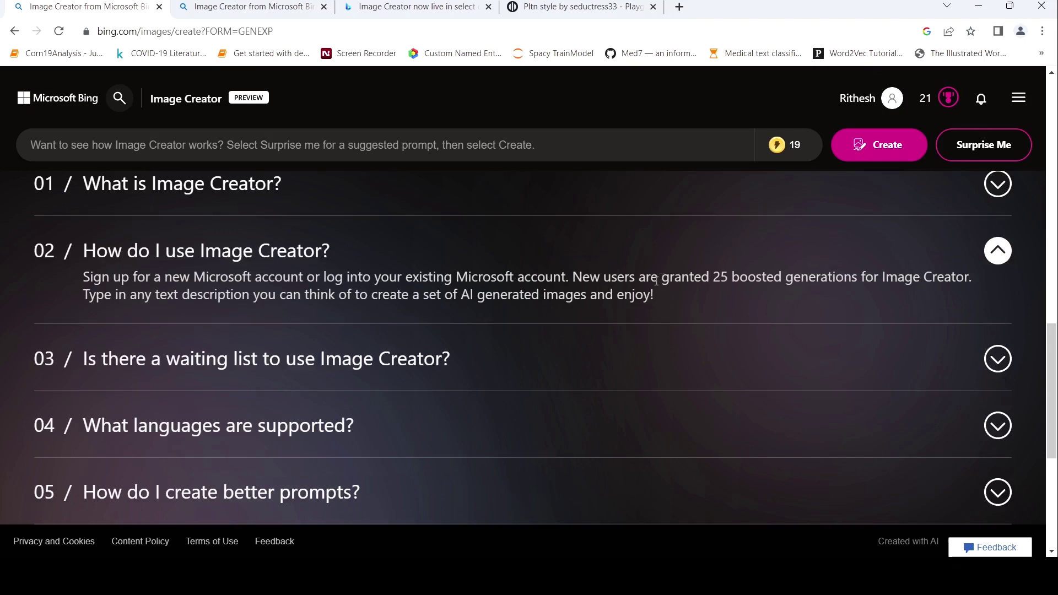
mouse_move(810, 160)
click(997, 359)
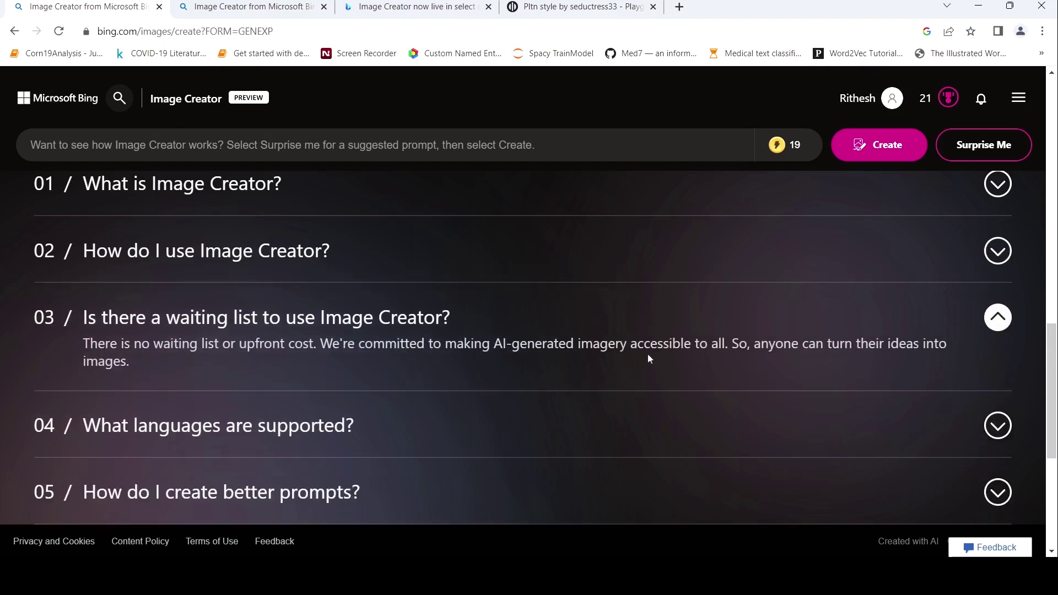
scroll(648, 359, down, 1)
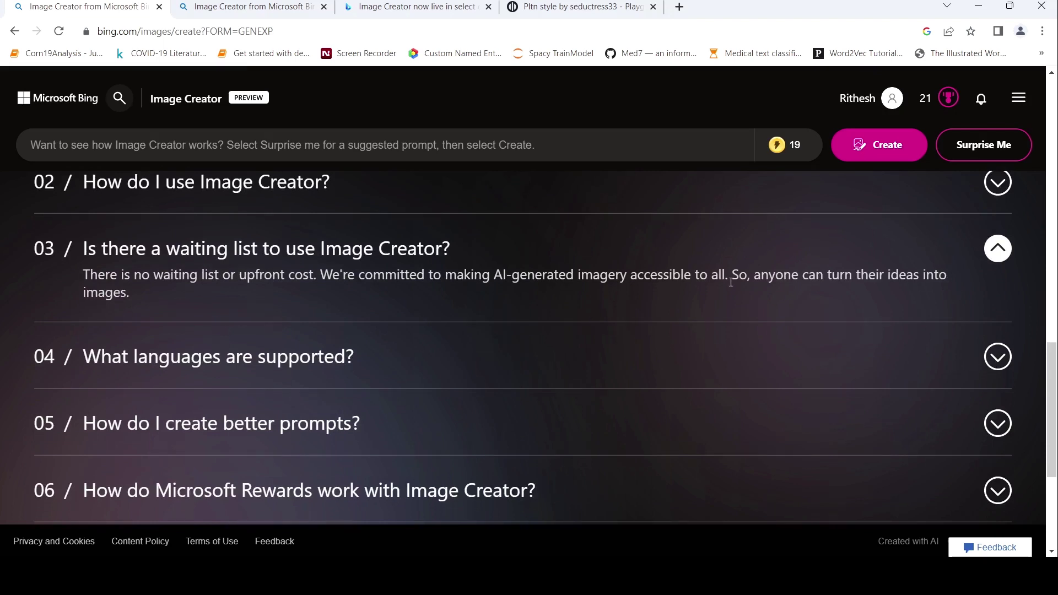
click(997, 357)
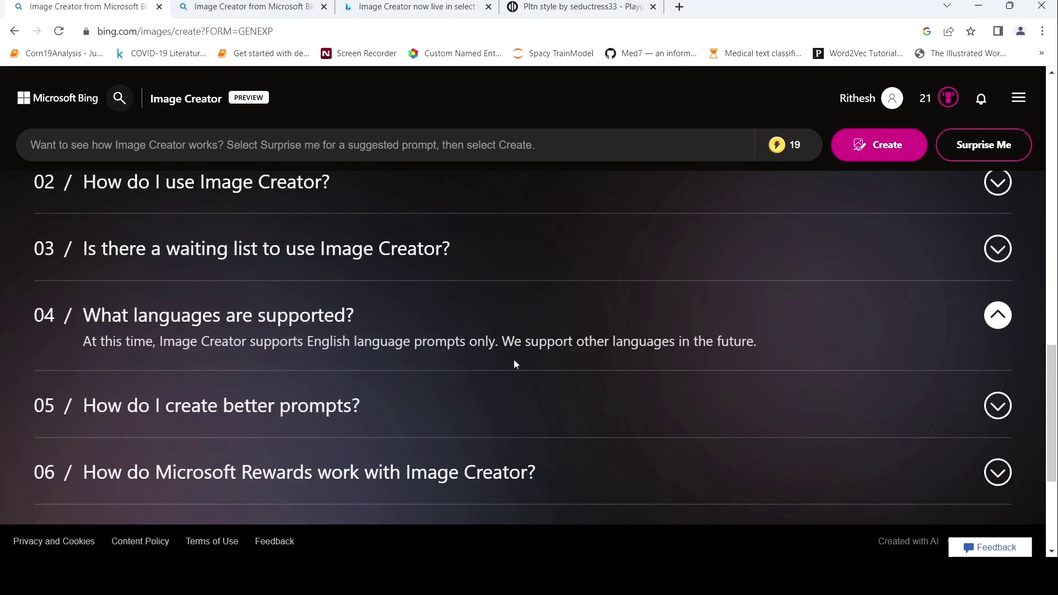
Expand the FAQ answers on better prompts, Microsoft Rewards and other questions, then return to the prompt box.
scroll(571, 318, down, 4)
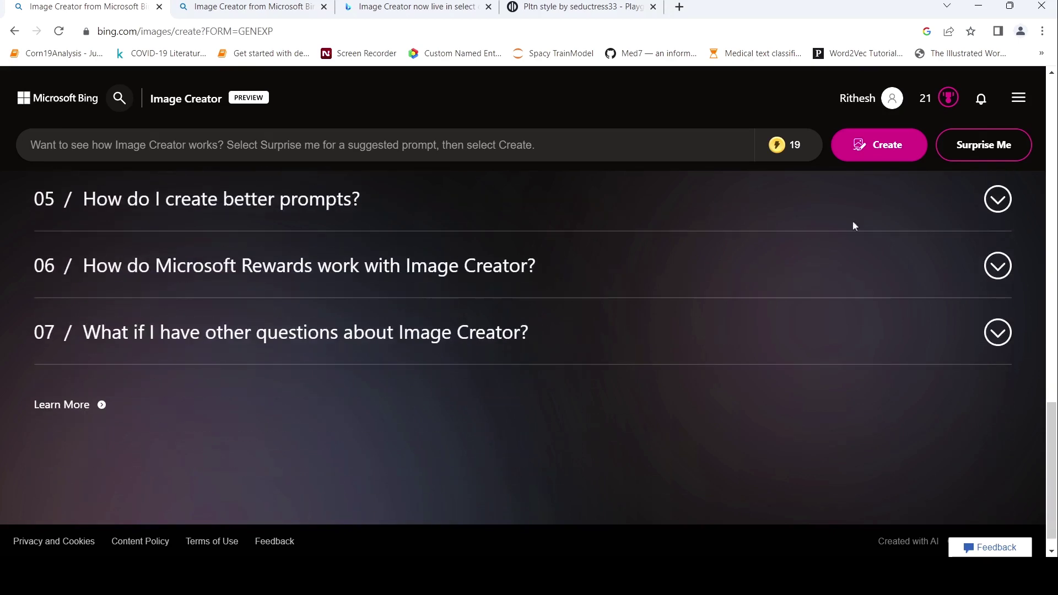
click(996, 199)
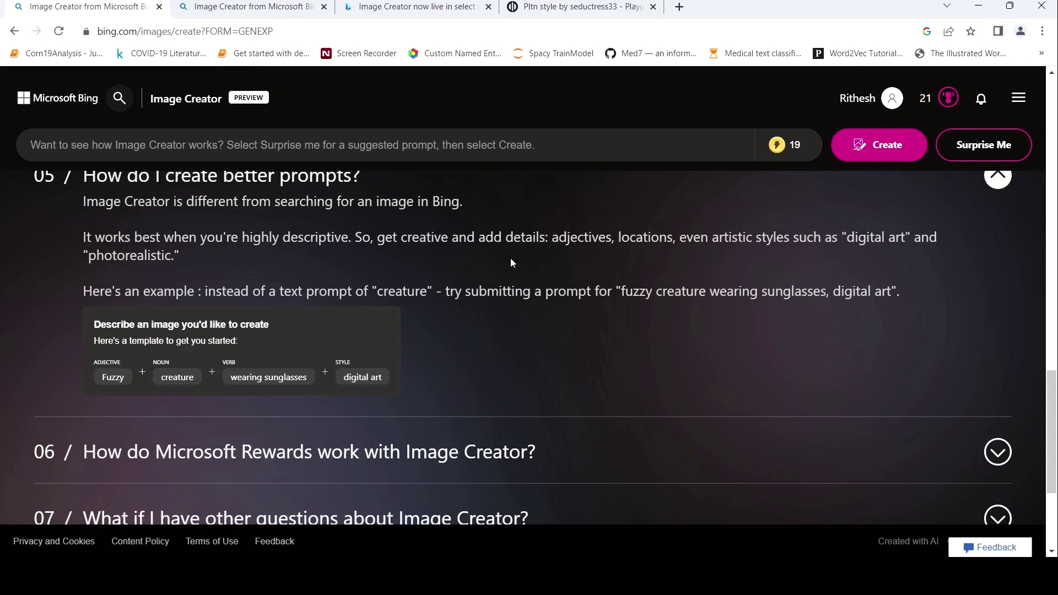
scroll(511, 259, down, 3)
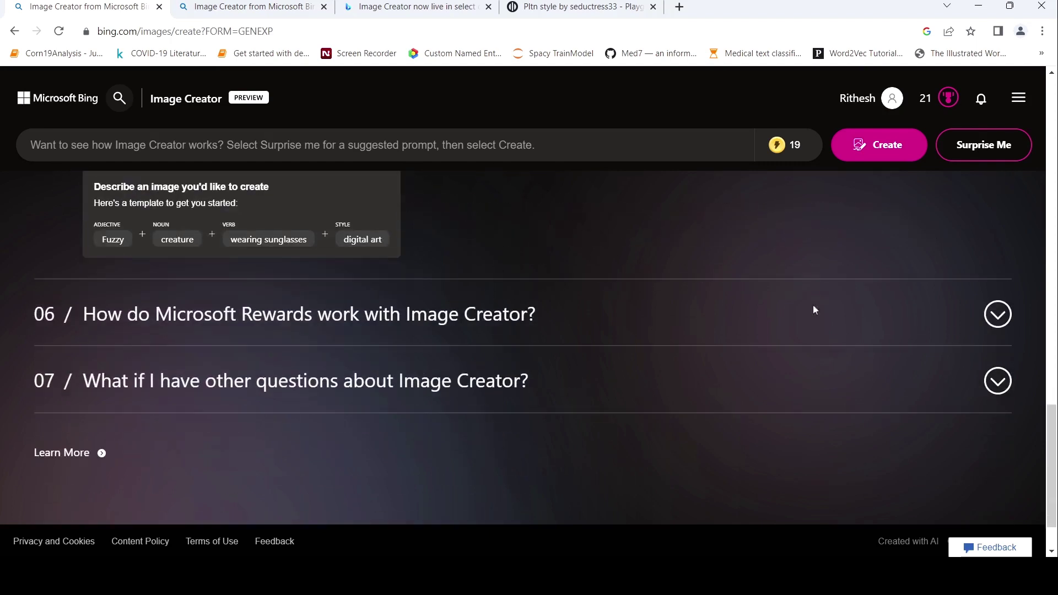
click(1000, 314)
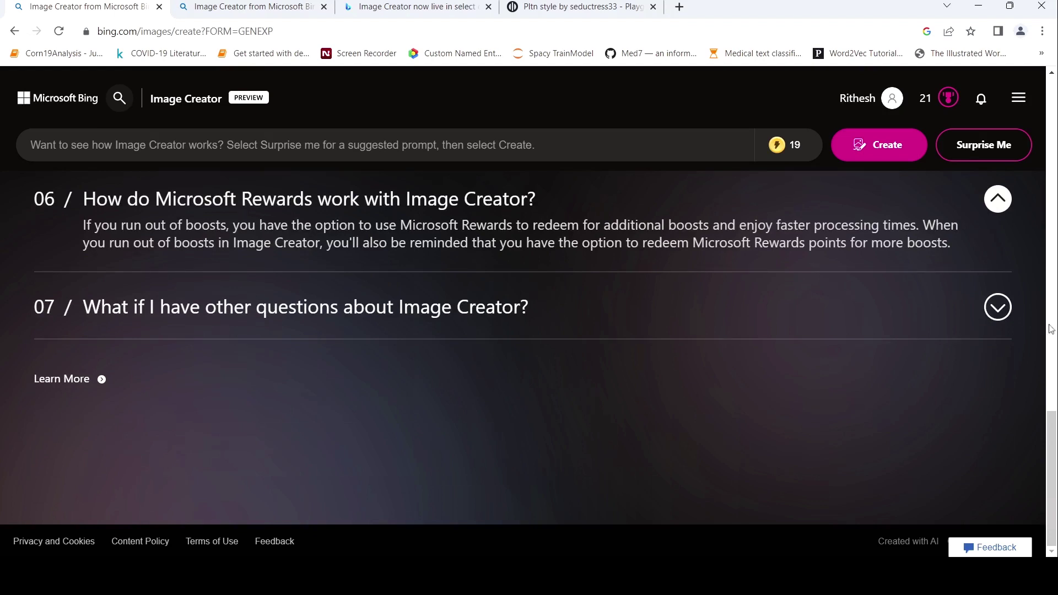
click(998, 306)
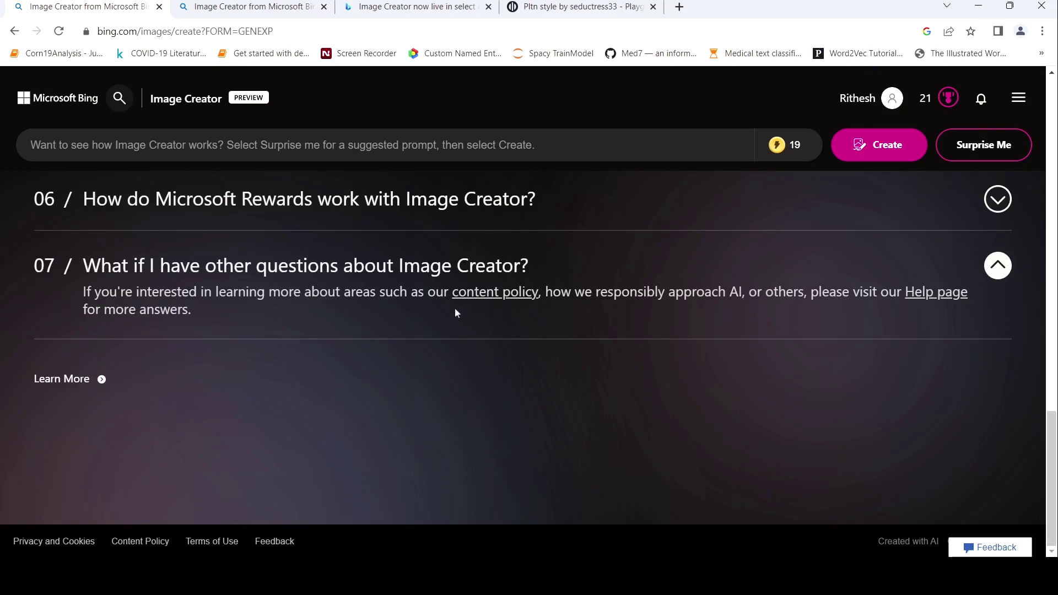
scroll(455, 311, up, 10)
click(547, 147)
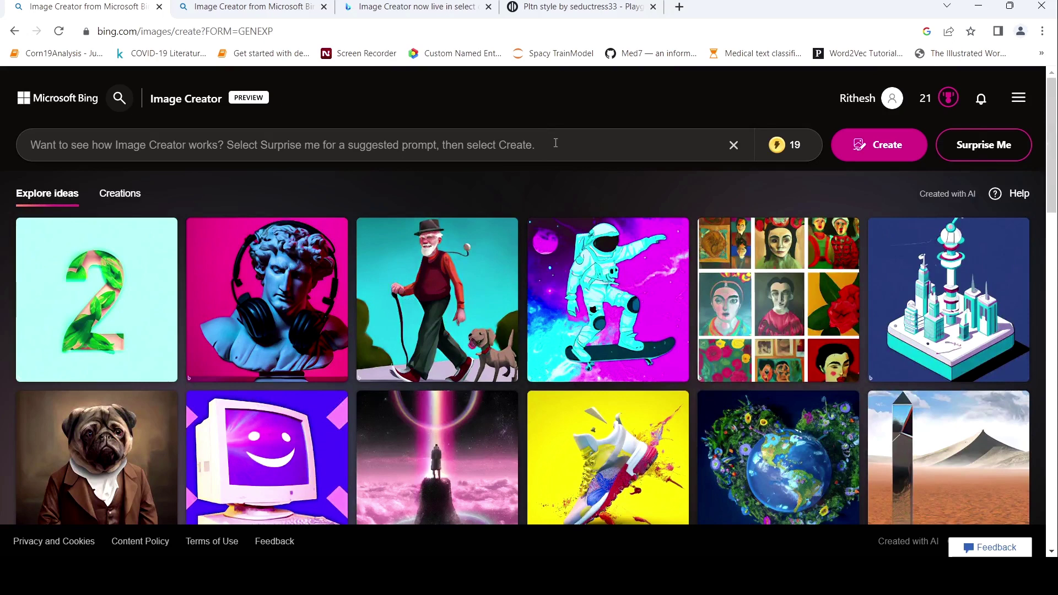
Enter the prompt 'tibetan mandala art with a picture of laughing' plus a politician's name, correcting typos.
text(tibetan)
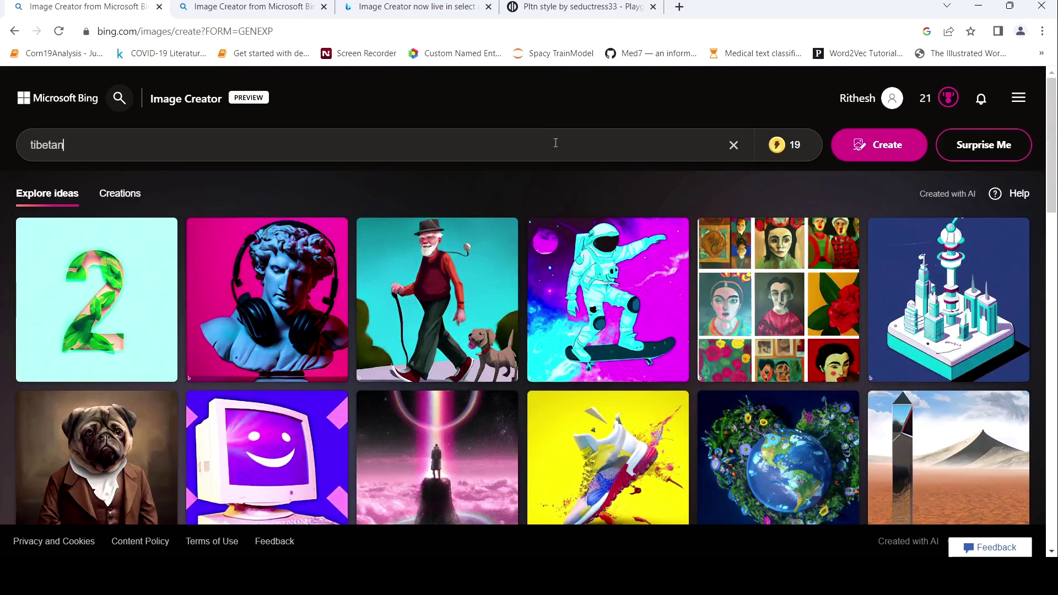
text( painting of)
key(BackSpace)
key(BackSpace)
key(BackSpace)
key(BackSpace)
key(BackSpace)
key(BackSpace)
key(BackSpace)
key(BackSpace)
key(BackSpace)
key(BackSpace)
key(BackSpace)
key(BackSpace)
text(mandala art with)
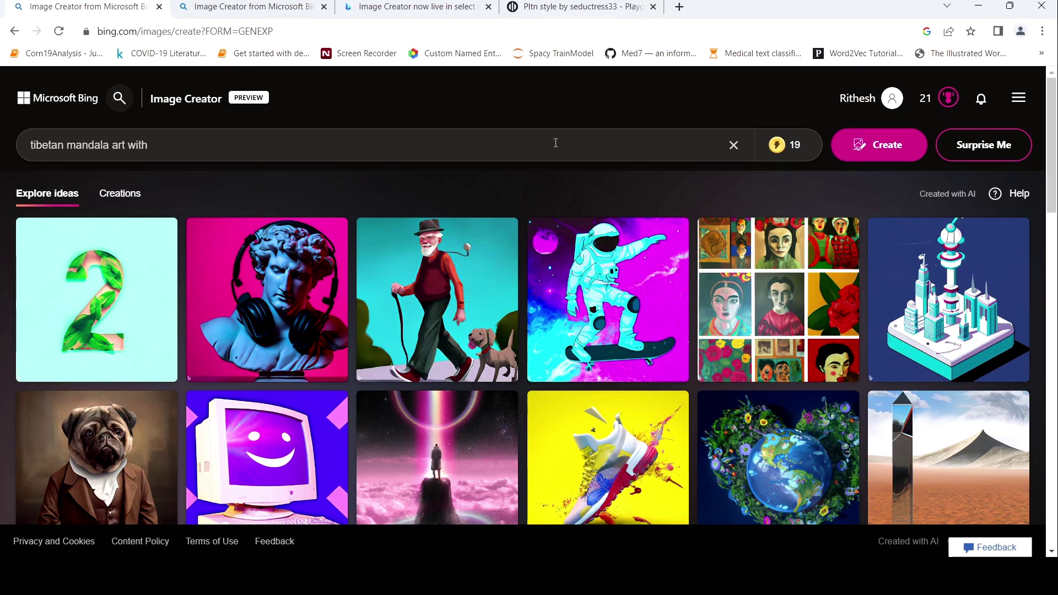
text( a picture of lauging obama)
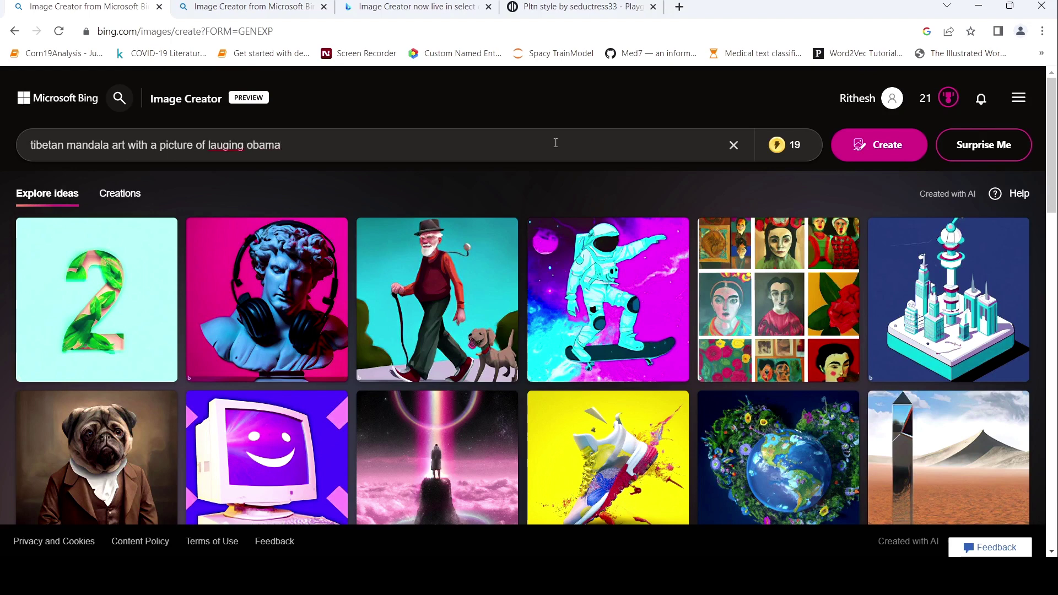
key(BackSpace)
key(BackSpace)
key(BackSpace)
key(BackSpace)
key(BackSpace)
key(BackSpace)
key(BackSpace)
key(BackSpace)
key(BackSpace)
key(BackSpace)
text(ghing obama)
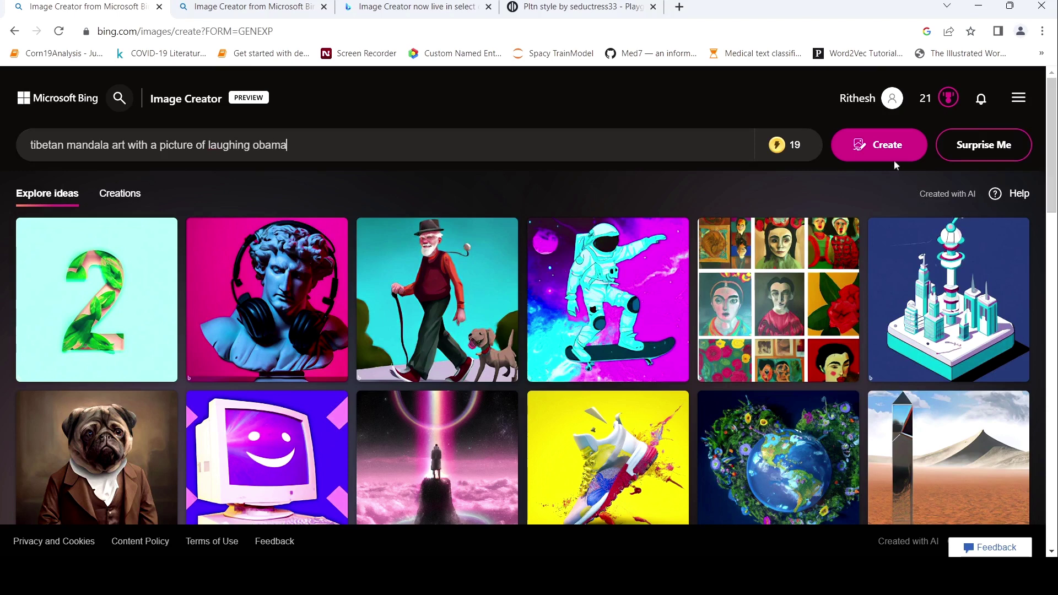
Submit the mandala prompt, report the content-warning block as a mistake, and dismiss the resulting error.
click(880, 144)
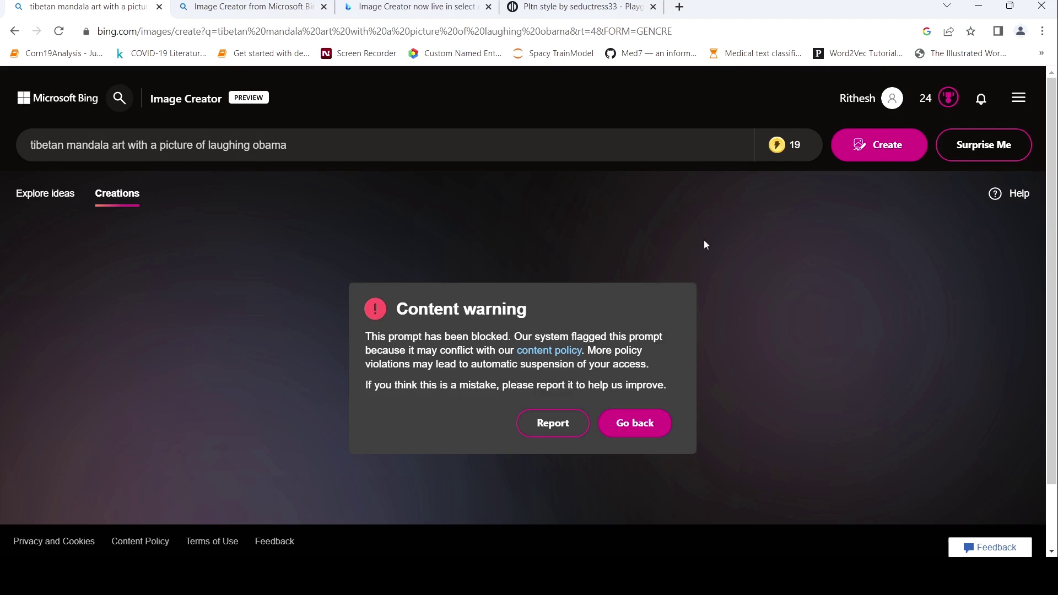
click(553, 425)
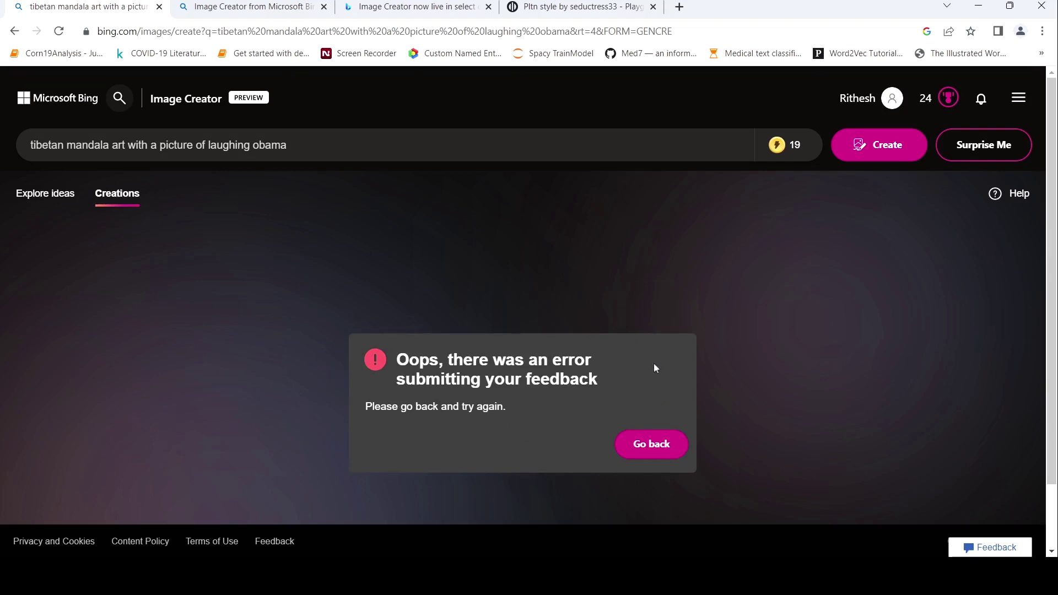
click(639, 444)
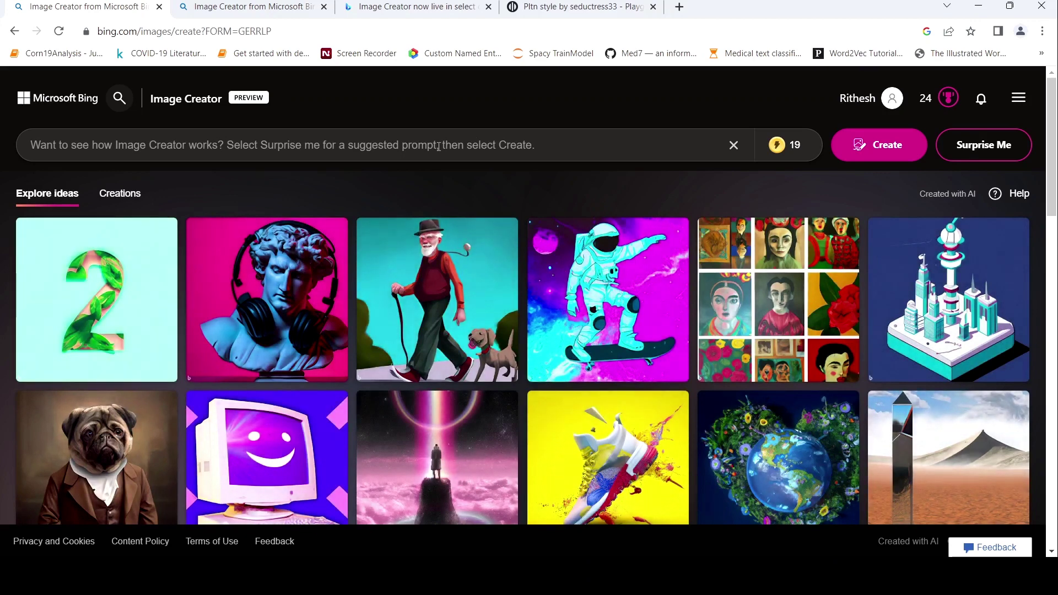
scroll(438, 146, down, 7)
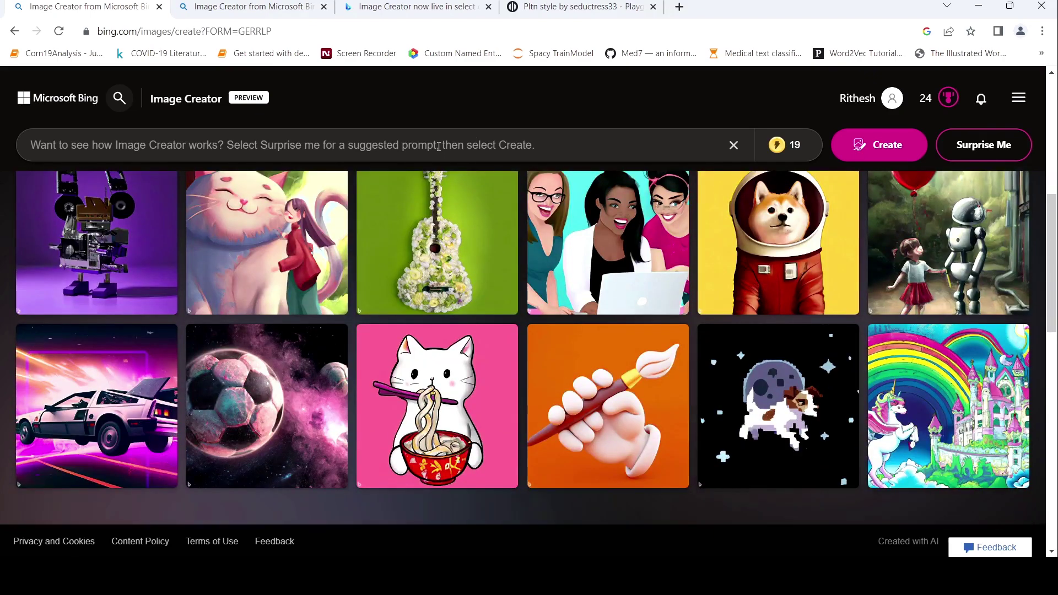